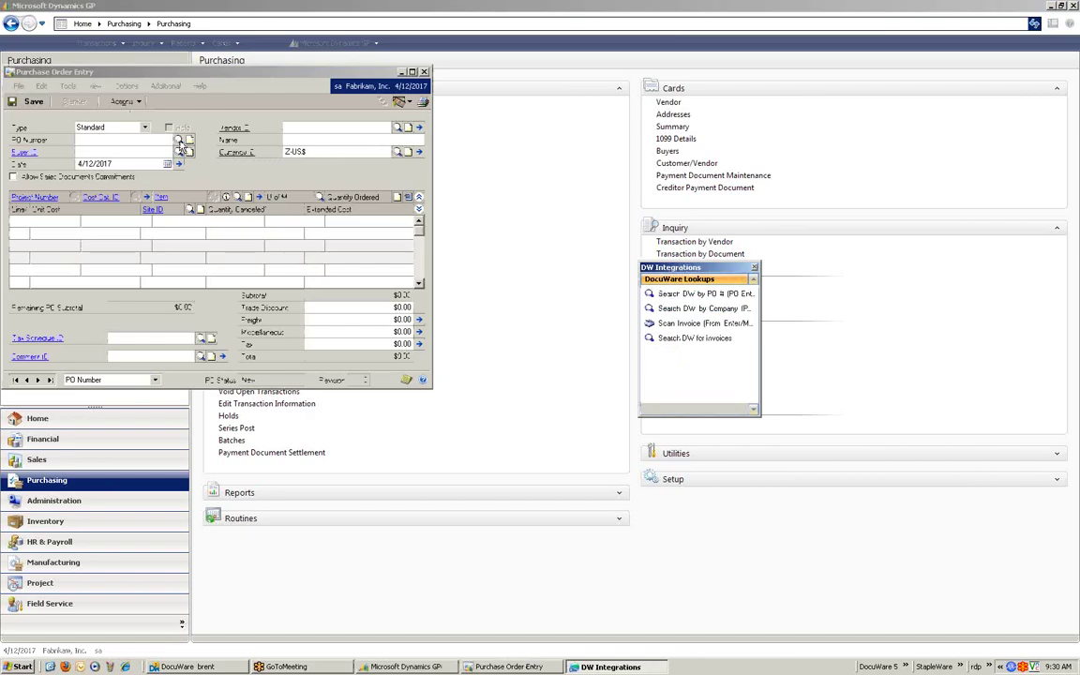
Step: Load the open purchase order for vendor Capital Printed Circuits into Purchase Order Entry
{"action": "left_click", "coordinate": [181, 145]}
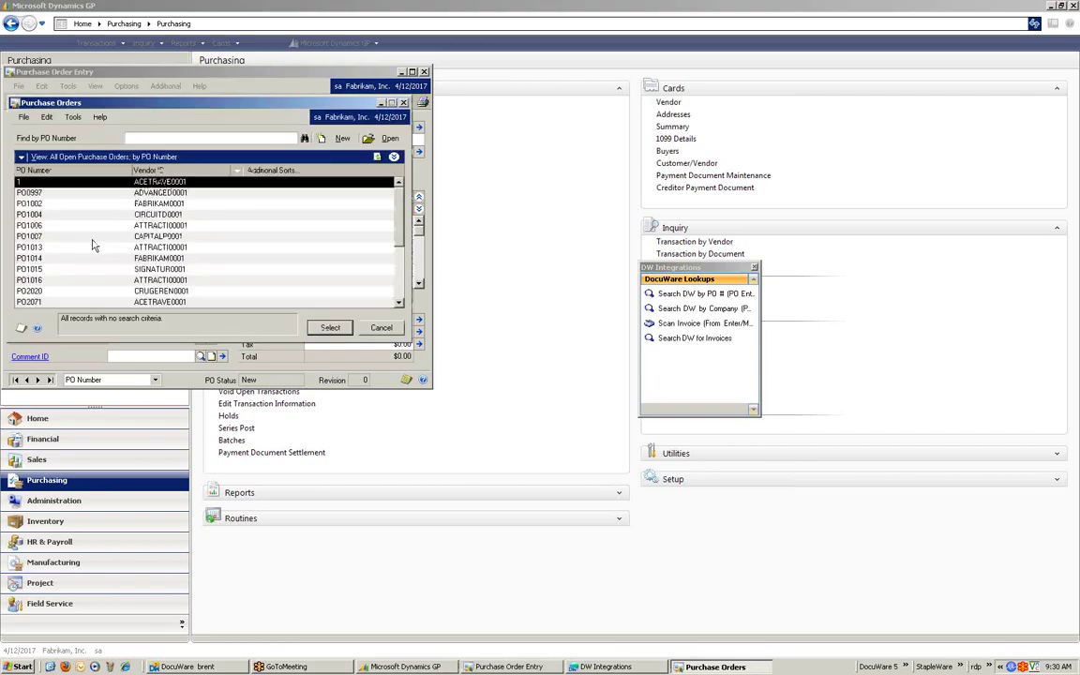
{"action": "left_click", "coordinate": [92, 237]}
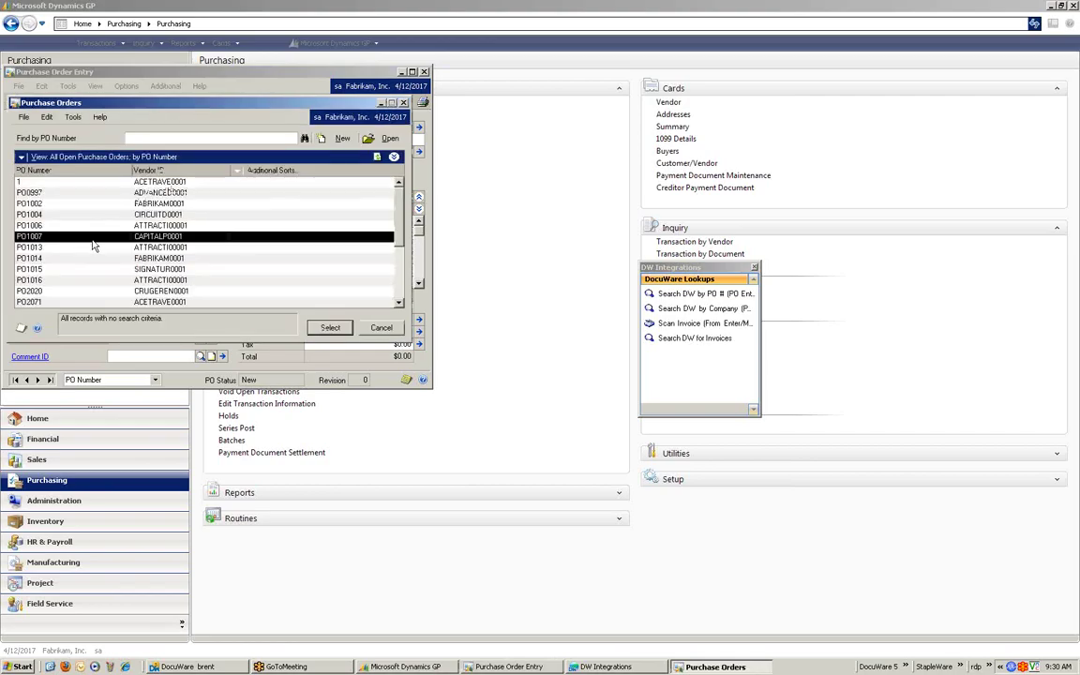
{"action": "left_click", "coordinate": [330, 328]}
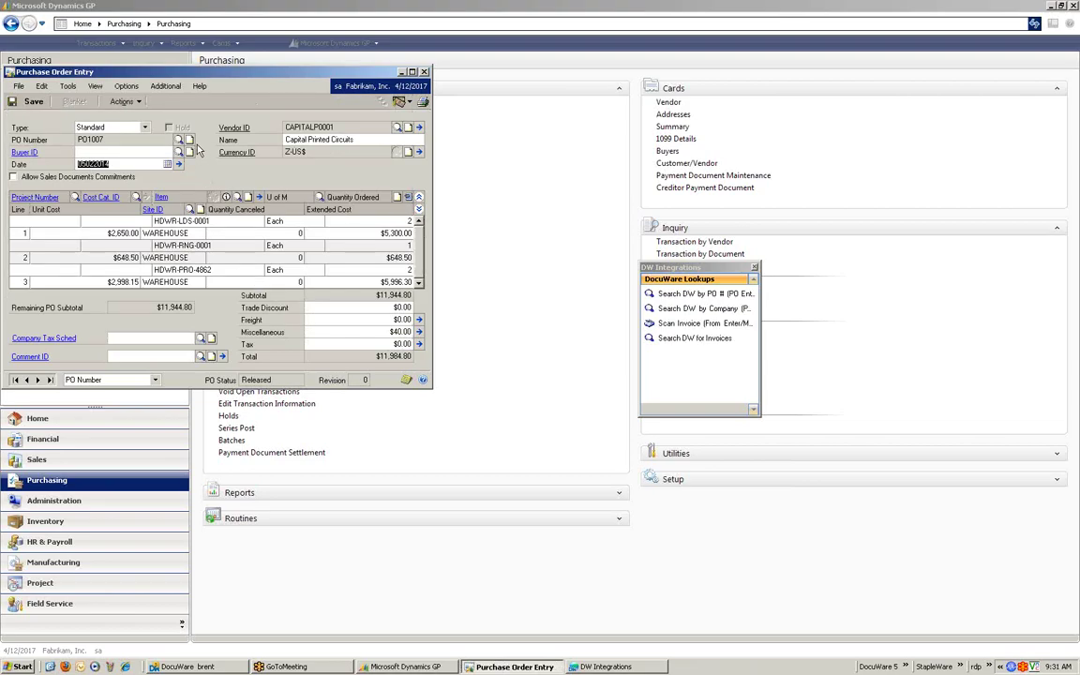
Step: Search DocuWare by the current PO number and review the linked check, invoice, receiving report and two-page purchase order
{"action": "left_click", "coordinate": [156, 87]}
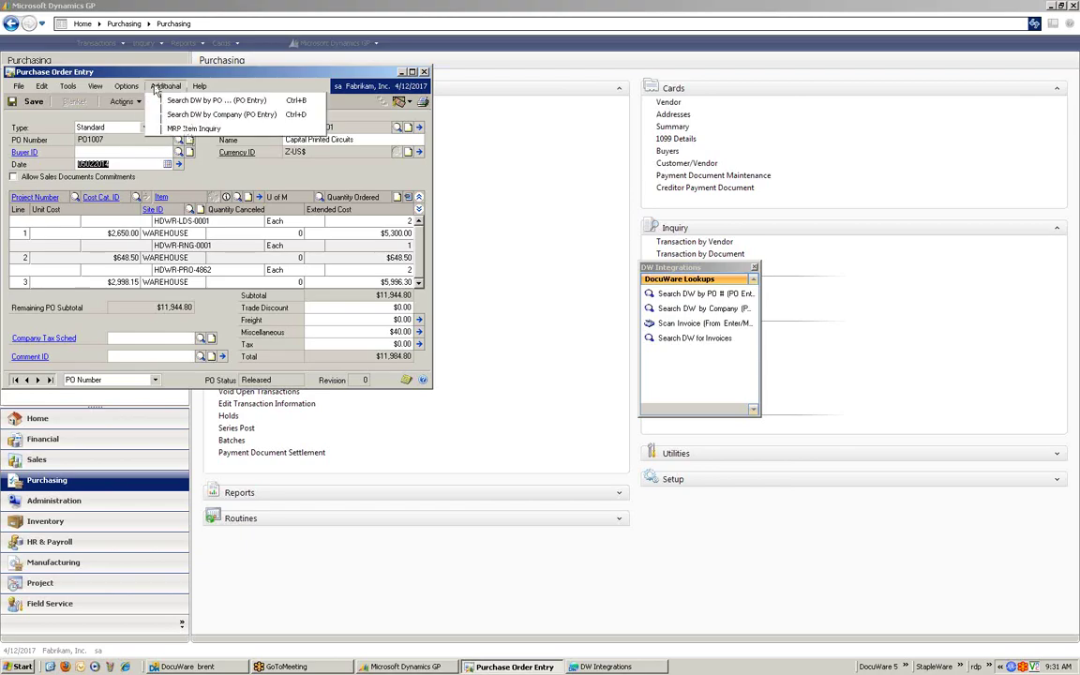
{"action": "left_click", "coordinate": [155, 102]}
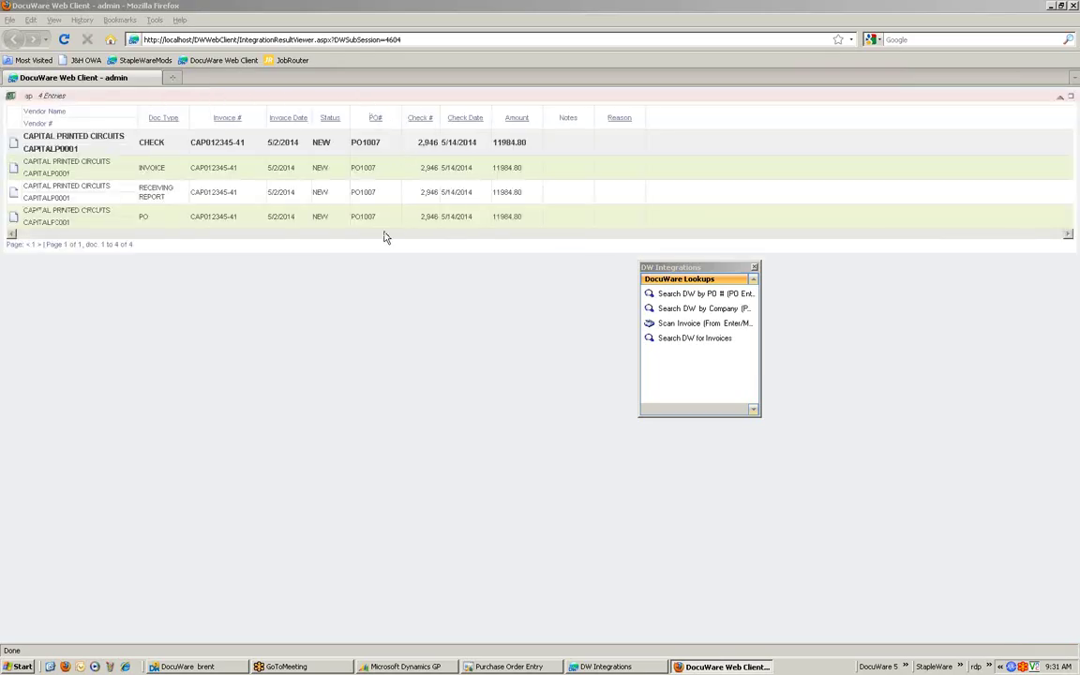
{"action": "double_click", "coordinate": [394, 147]}
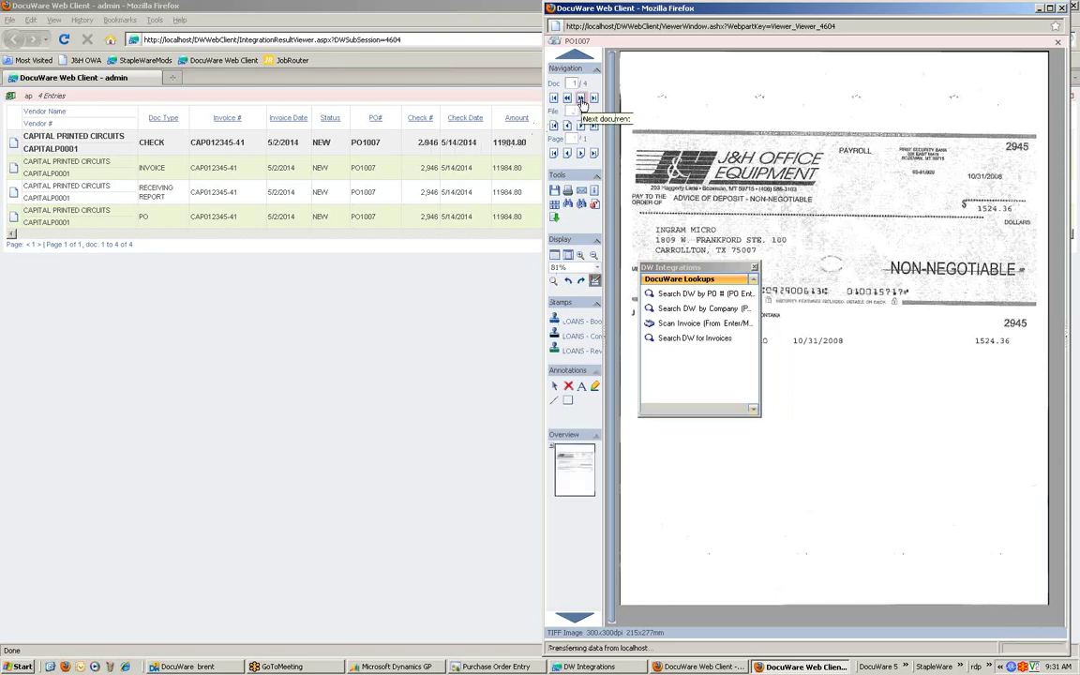
{"action": "left_click", "coordinate": [580, 99]}
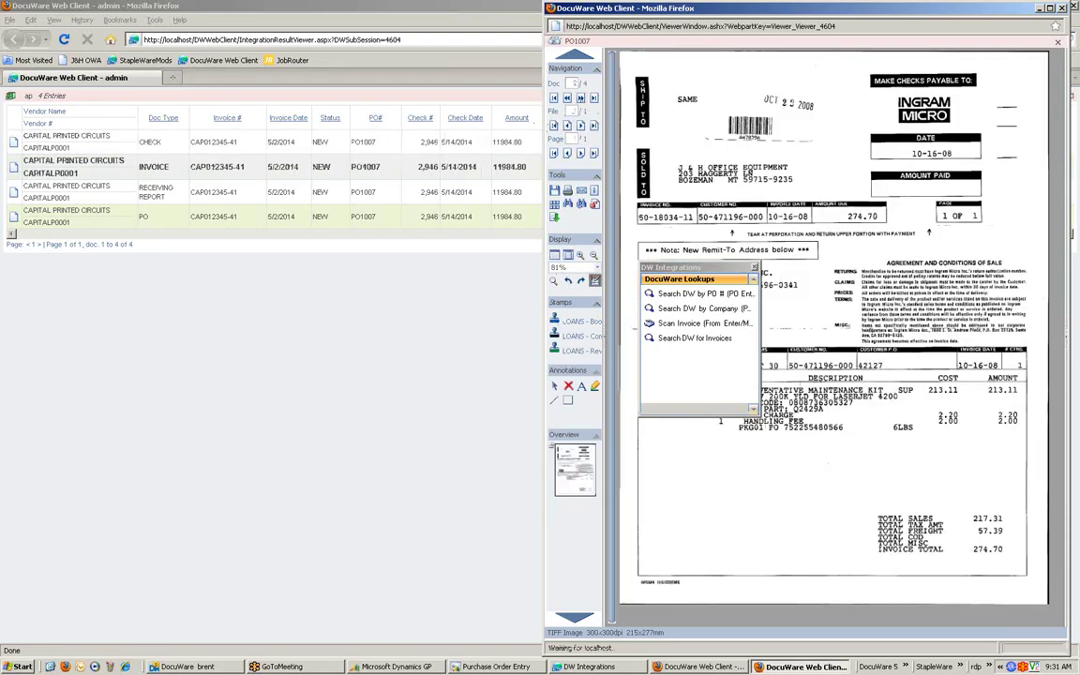
{"action": "left_click", "coordinate": [581, 98]}
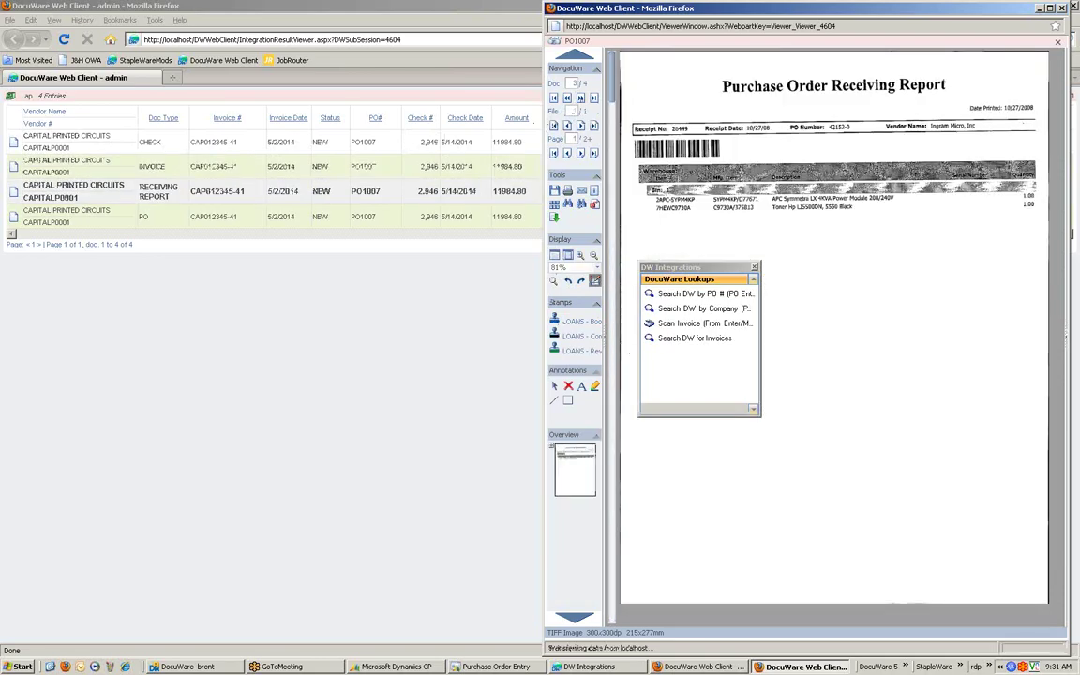
{"action": "left_click", "coordinate": [580, 98]}
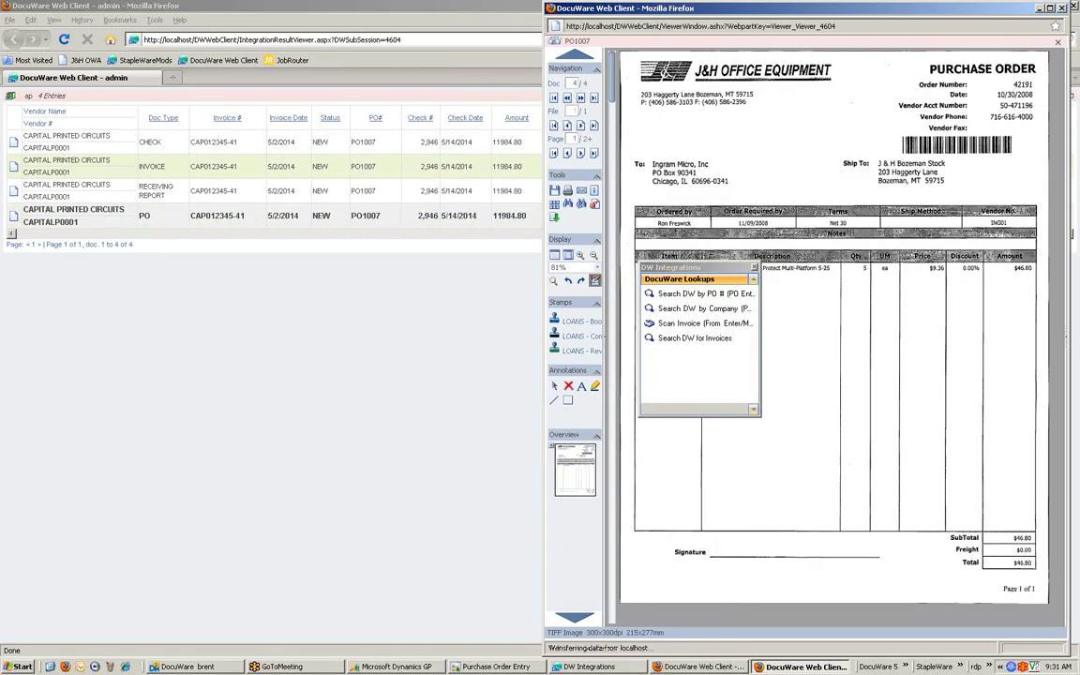
{"action": "left_click", "coordinate": [581, 148]}
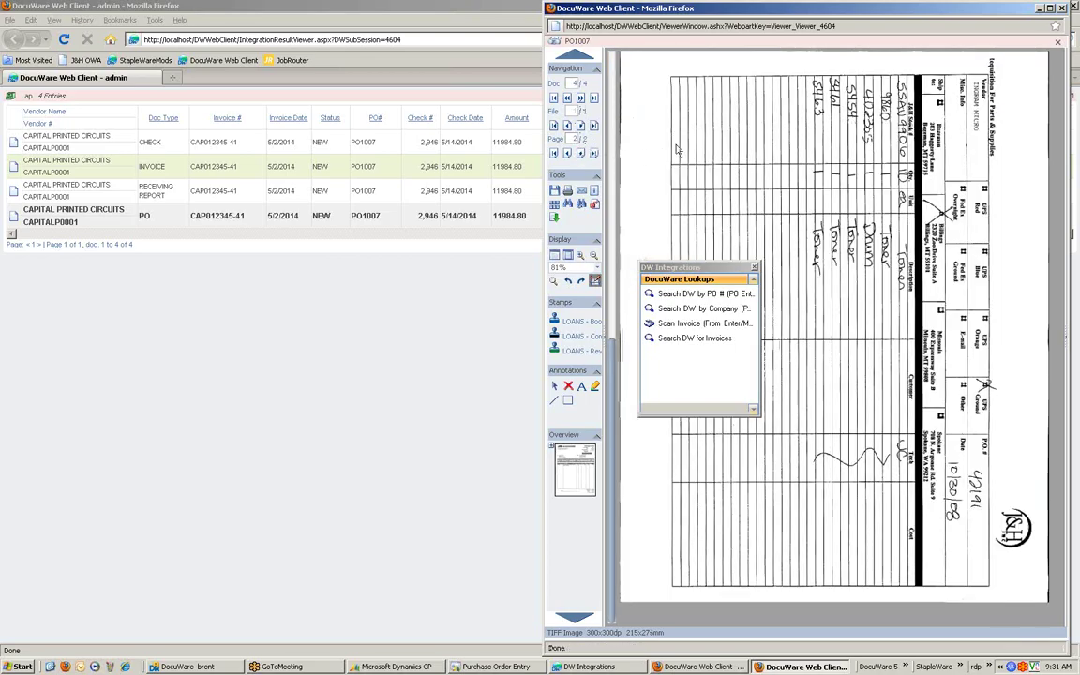
{"action": "left_click", "coordinate": [1062, 8]}
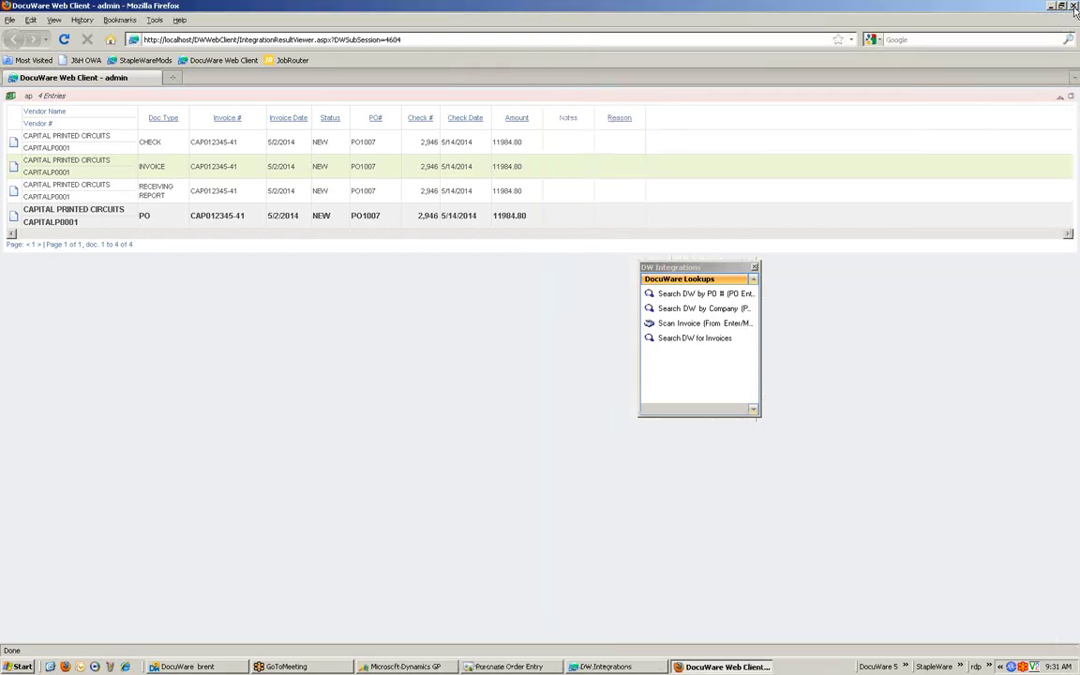
{"action": "left_click", "coordinate": [1073, 7]}
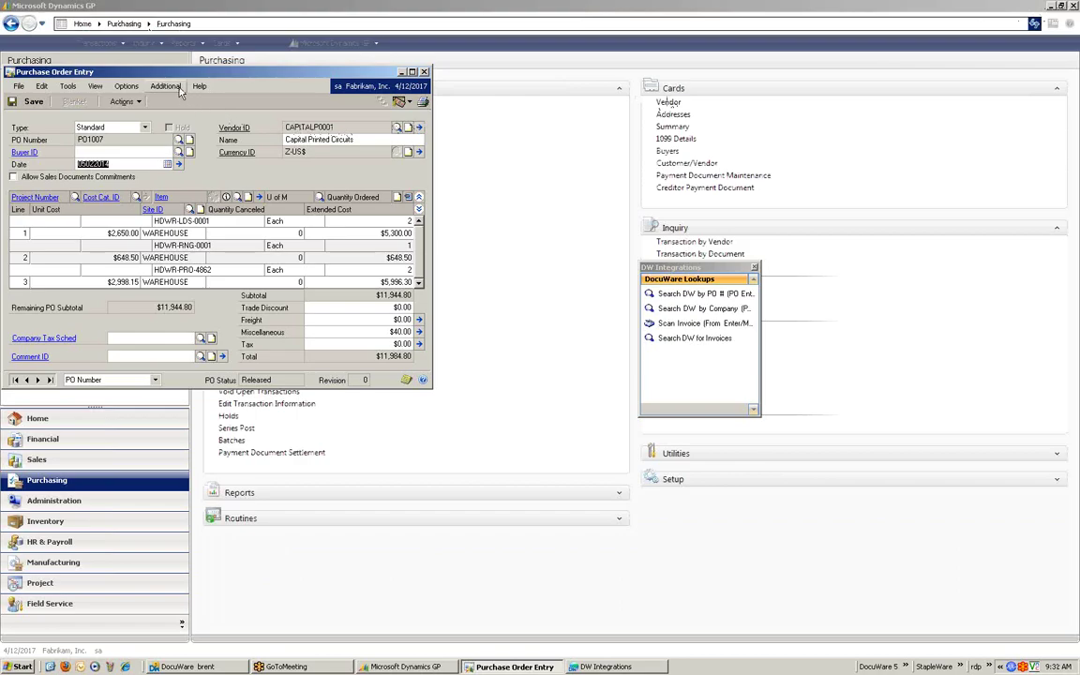
Step: Search DocuWare by company for all Capital Printed Circuits documents and view the first two checks
{"action": "left_click", "coordinate": [162, 86]}
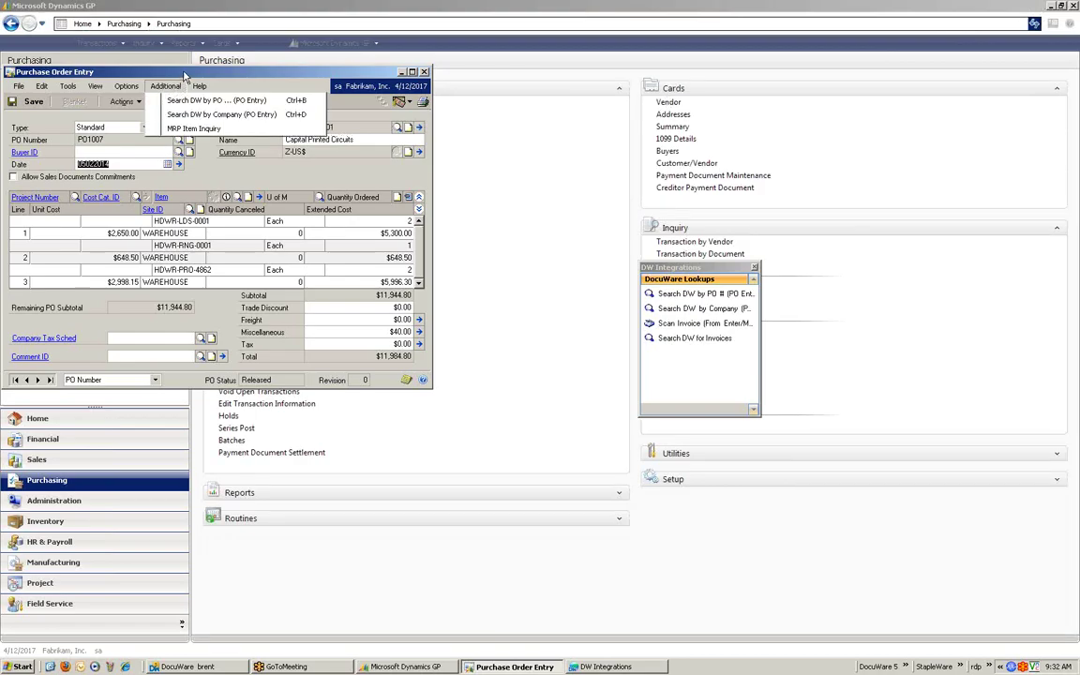
{"action": "left_click", "coordinate": [174, 72]}
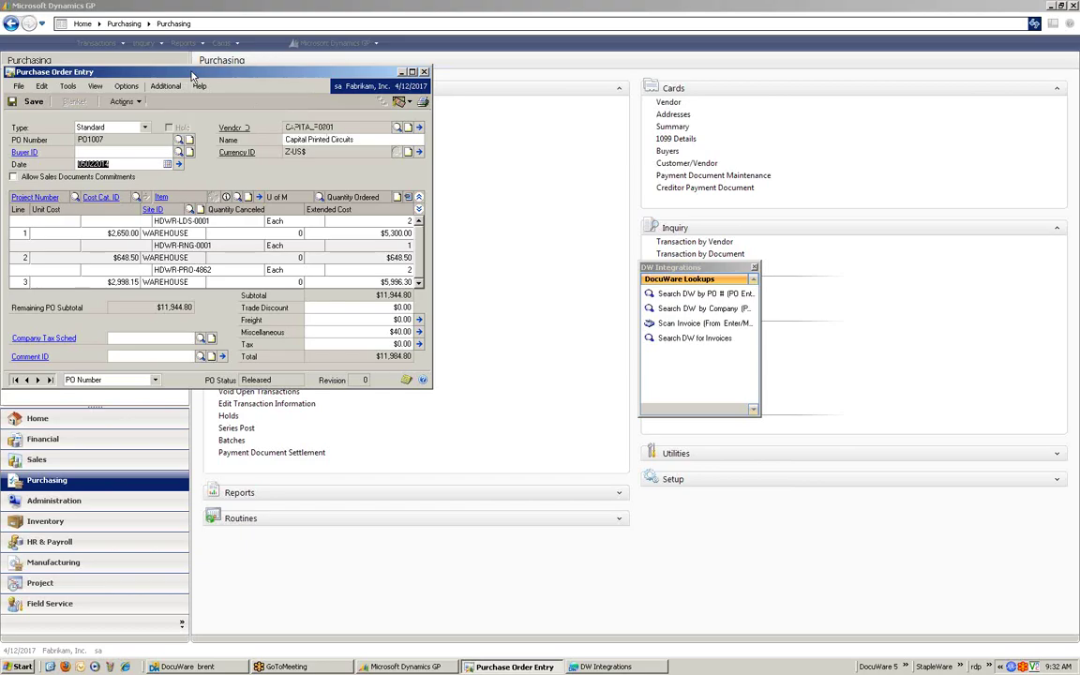
{"action": "left_click", "coordinate": [671, 312]}
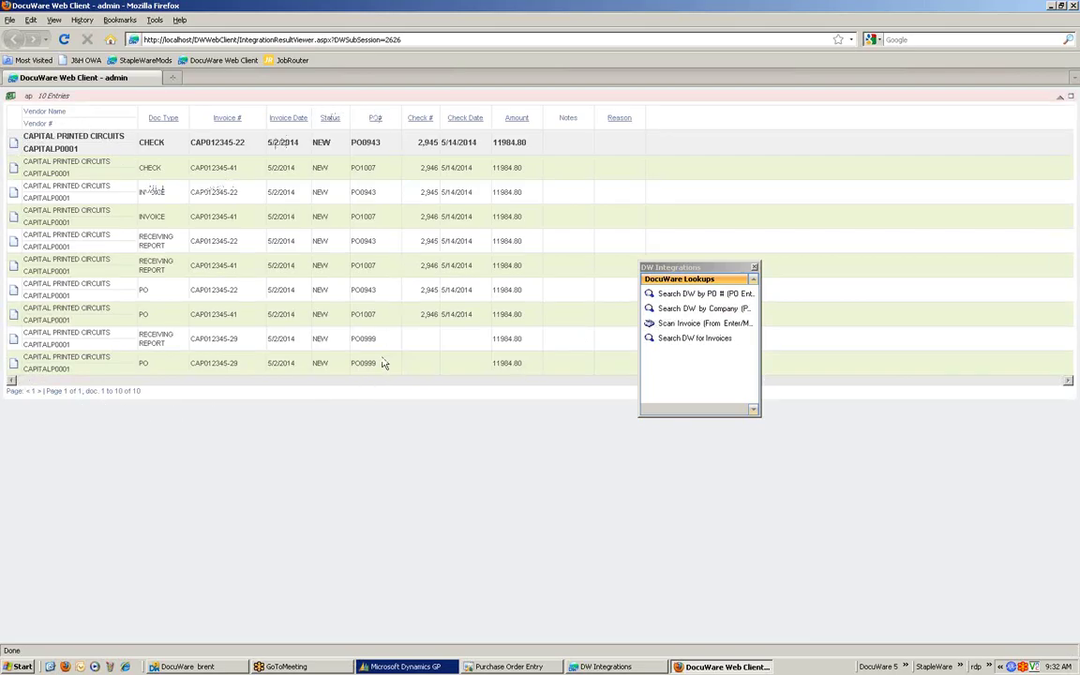
{"action": "double_click", "coordinate": [397, 150]}
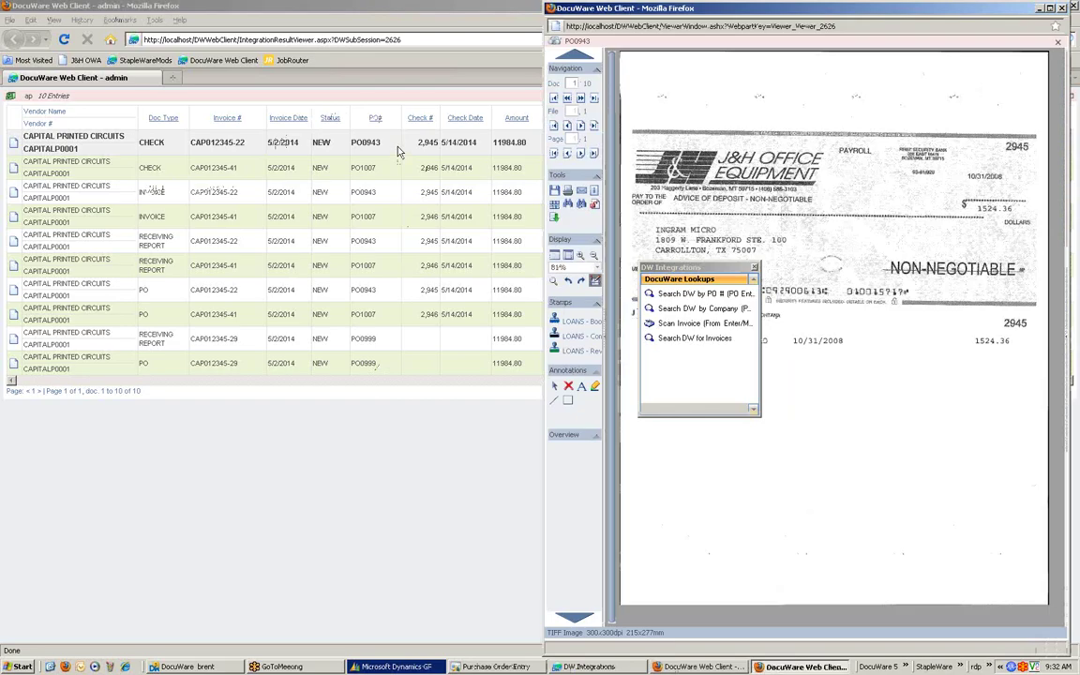
{"action": "double_click", "coordinate": [382, 169]}
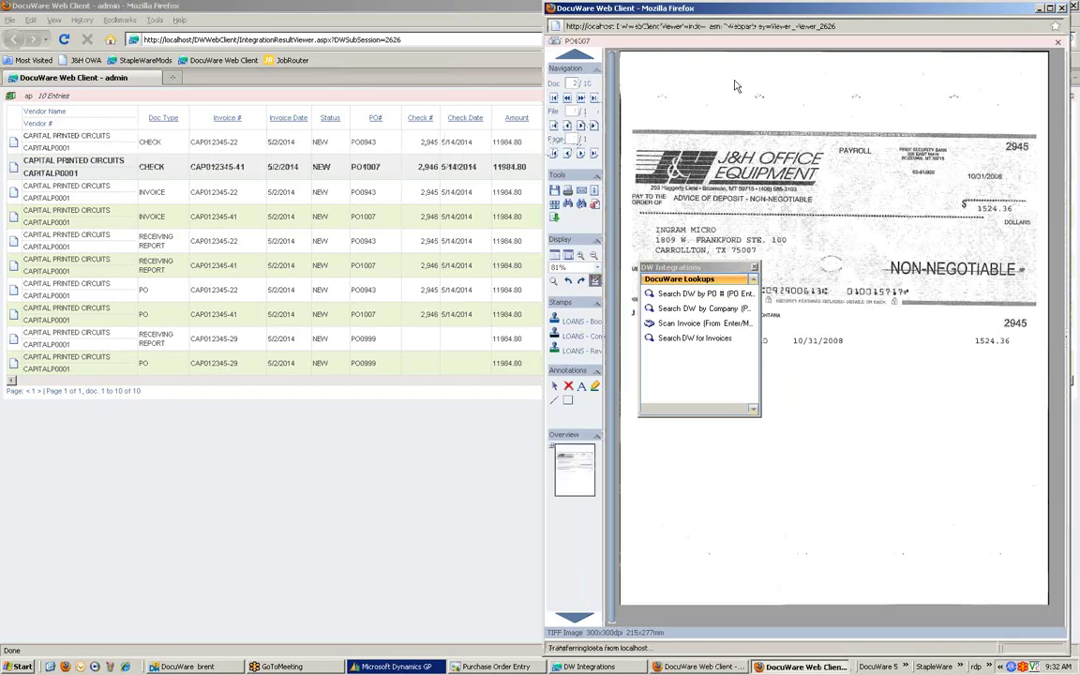
{"action": "left_click", "coordinate": [1061, 8]}
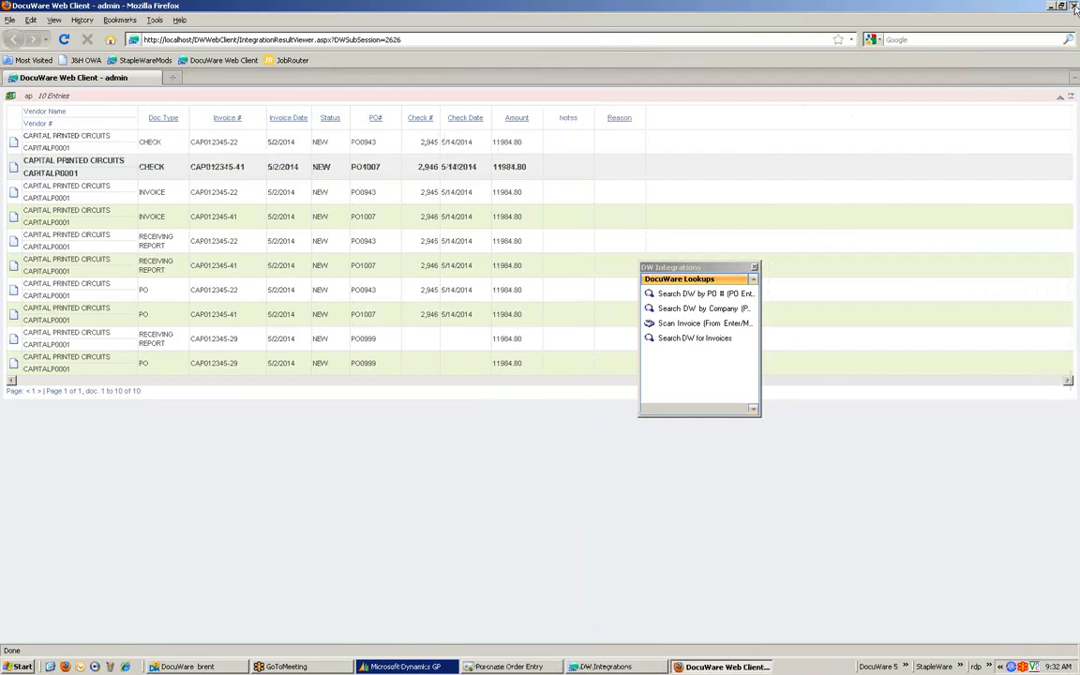
{"action": "left_click", "coordinate": [1074, 6]}
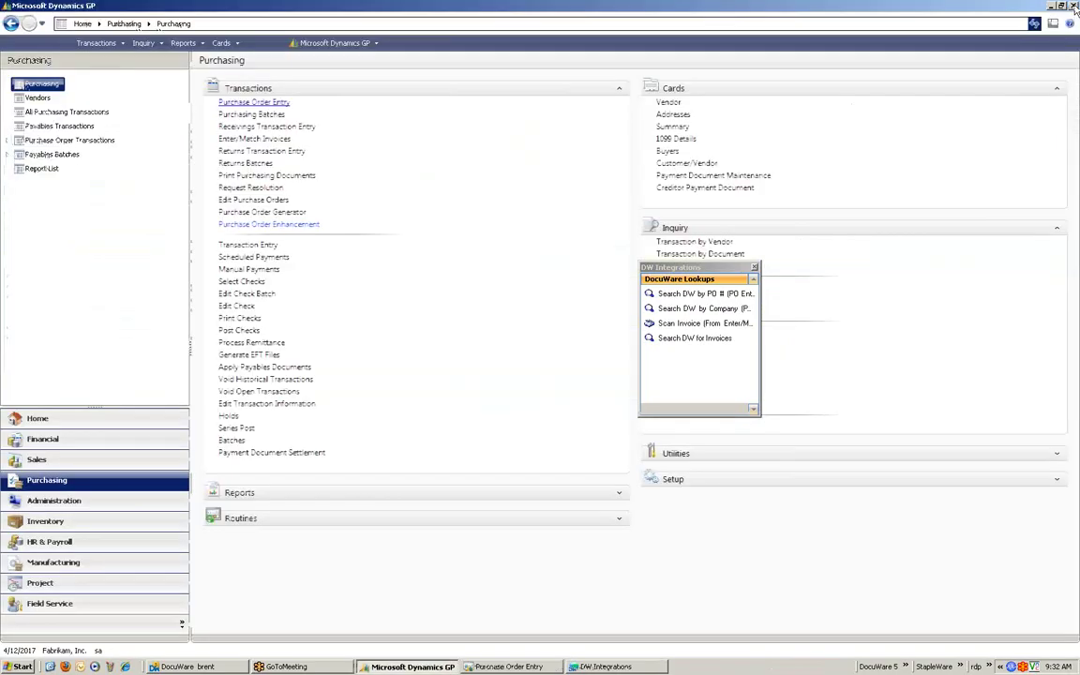
Step: Start a purchasing invoice with vendor document number 1234567 for vendor Beaumont Construction
{"action": "left_click", "coordinate": [278, 141]}
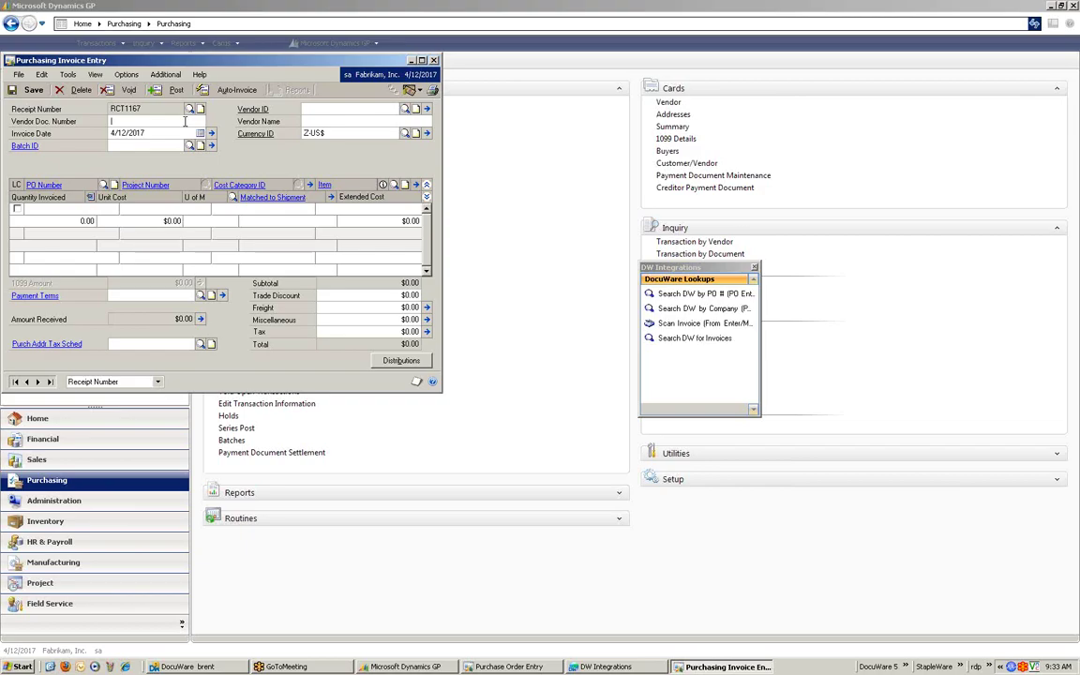
{"action": "type", "text": "1234567"}
{"action": "left_click", "coordinate": [405, 108]}
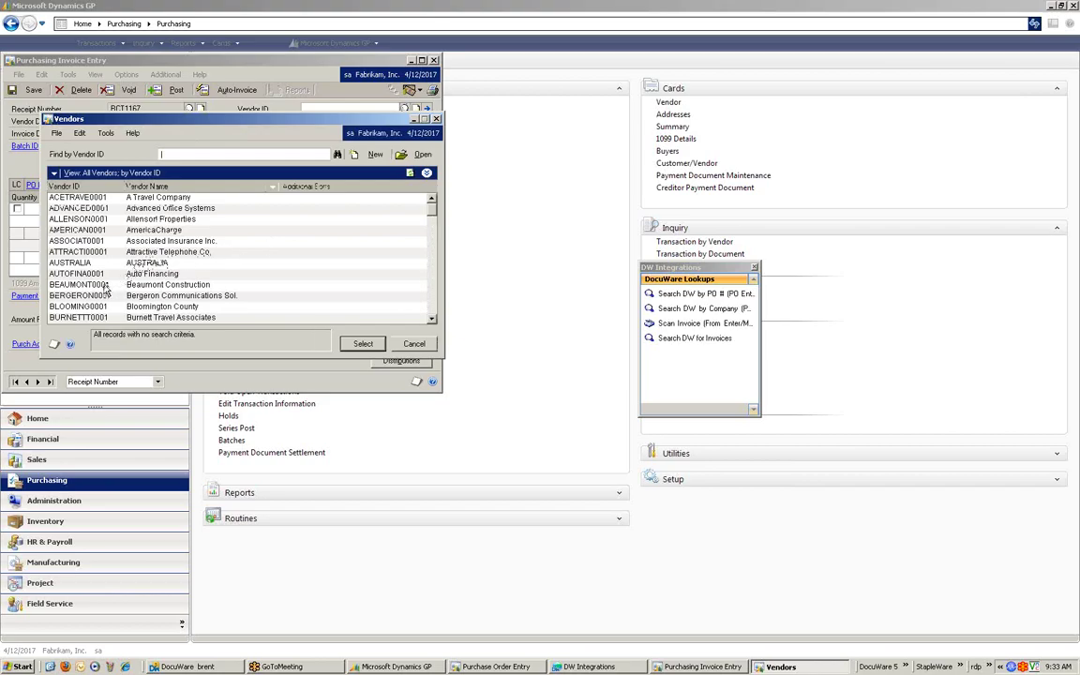
{"action": "left_click", "coordinate": [120, 284]}
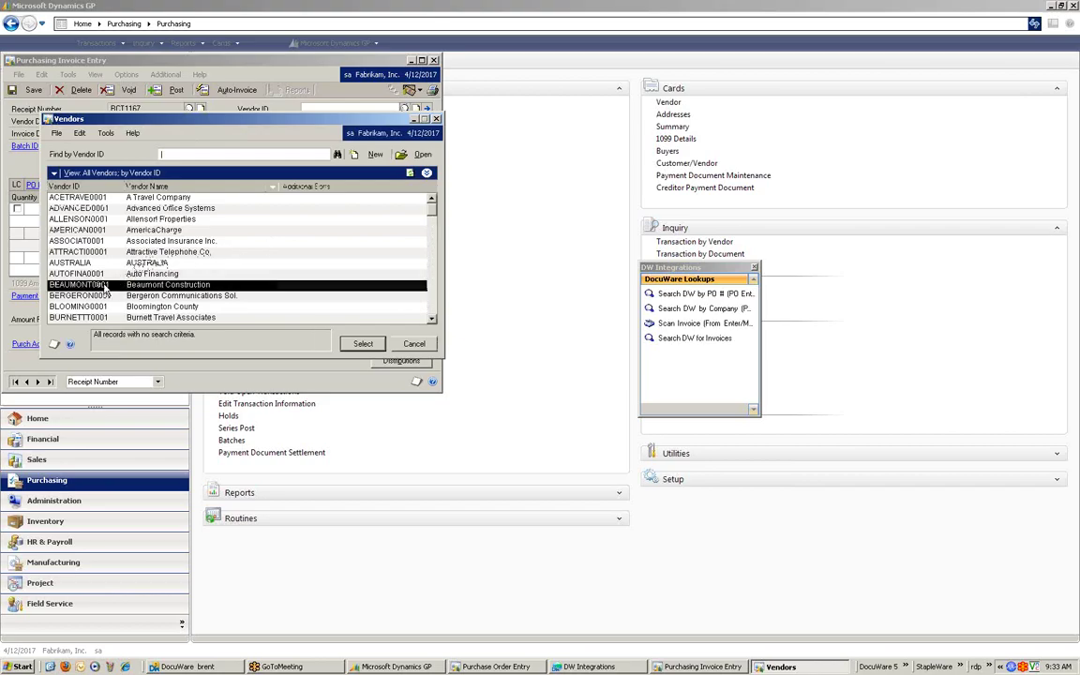
{"action": "left_click", "coordinate": [360, 345]}
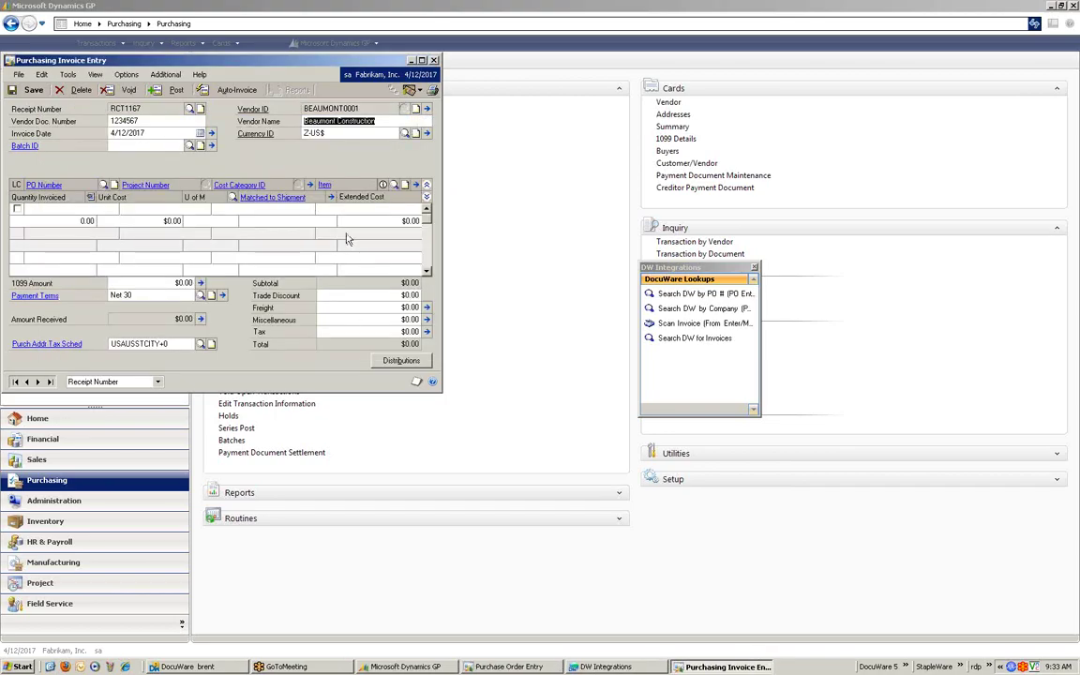
Step: Add item 66-0987 to the invoice's first line with quantity 4 and a unit cost of $49.99
{"action": "left_click", "coordinate": [330, 208]}
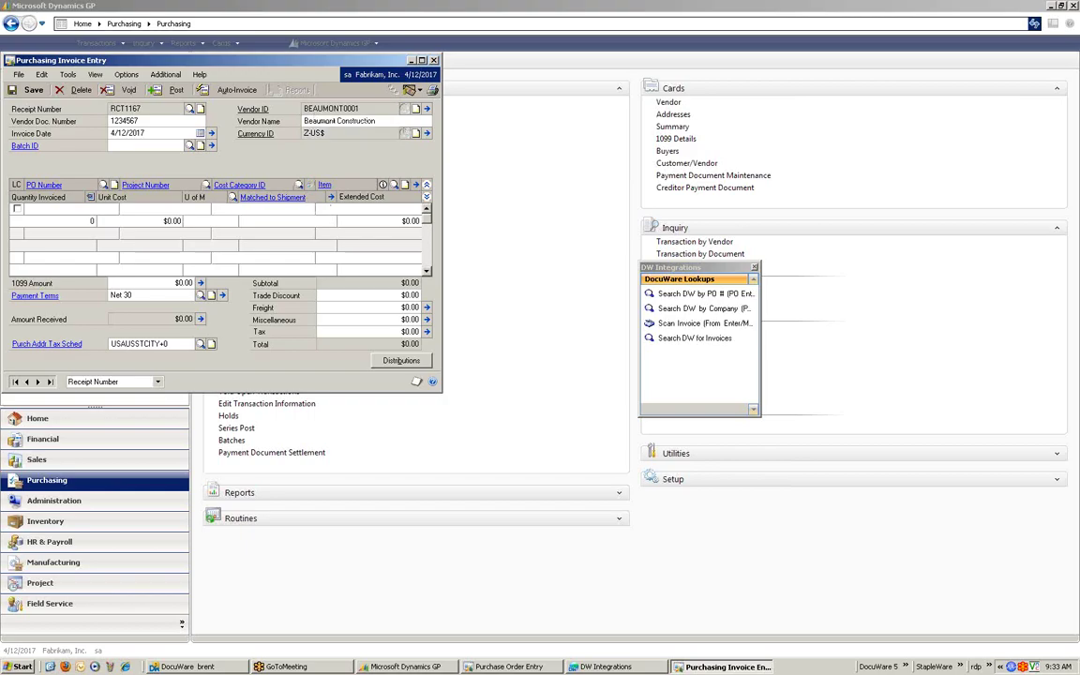
{"action": "type", "text": "66"}
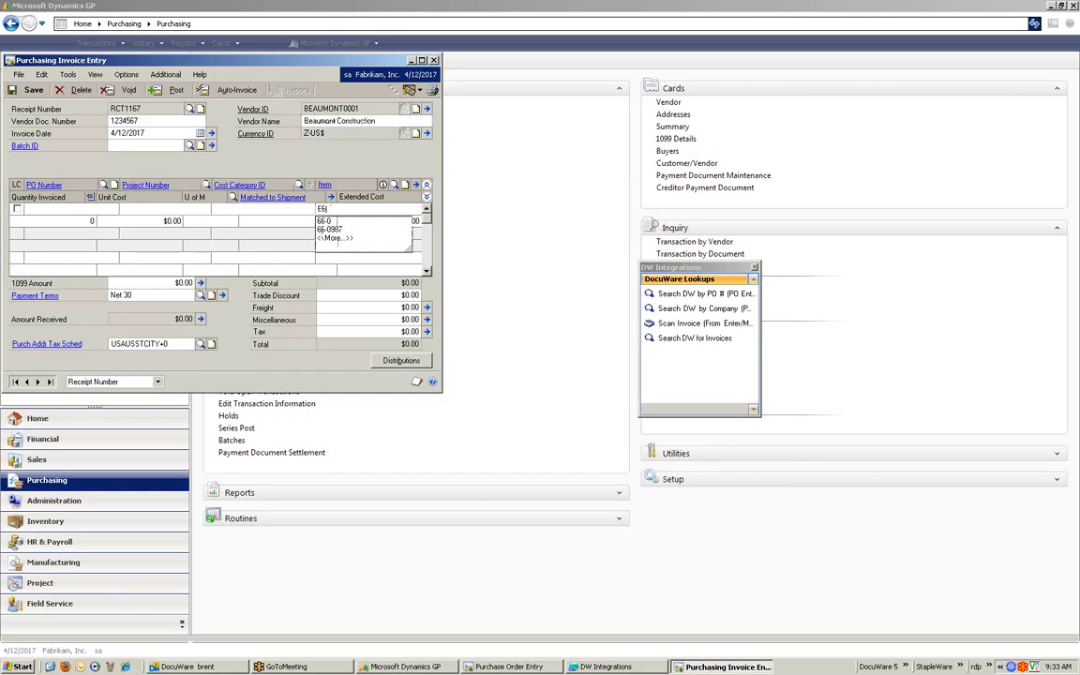
{"action": "left_click", "coordinate": [335, 229]}
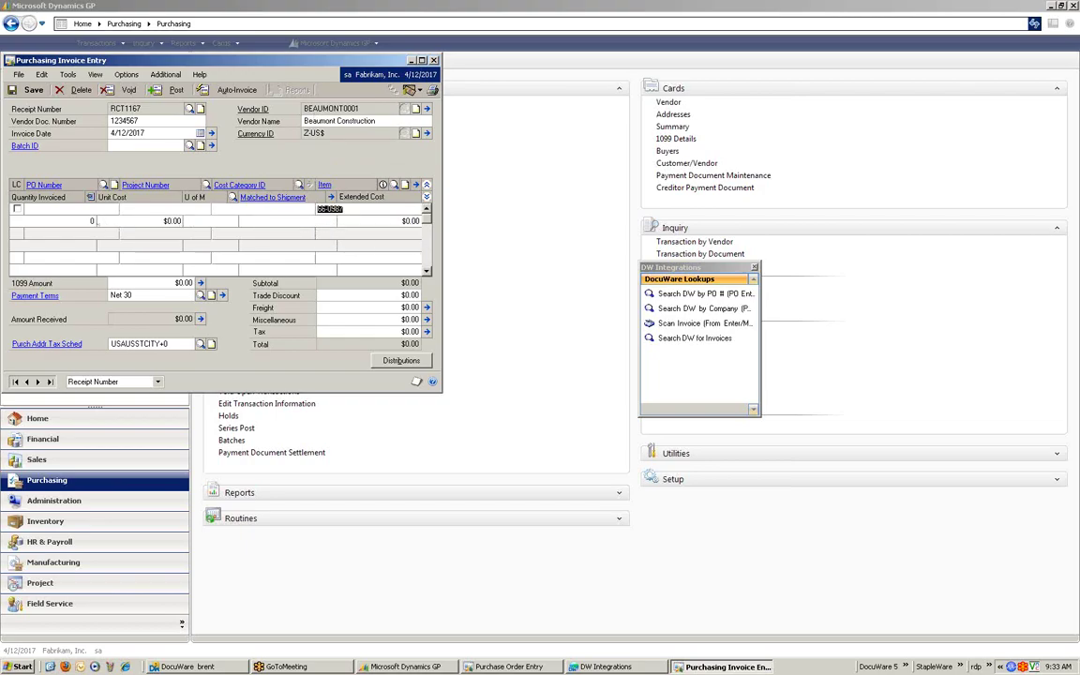
{"action": "left_click", "coordinate": [91, 221]}
{"action": "type", "text": "4"}
{"action": "left_click", "coordinate": [170, 221]}
{"action": "double_click", "coordinate": [169, 222]}
{"action": "type", "text": "204.50"}
{"action": "left_click", "coordinate": [344, 221]}
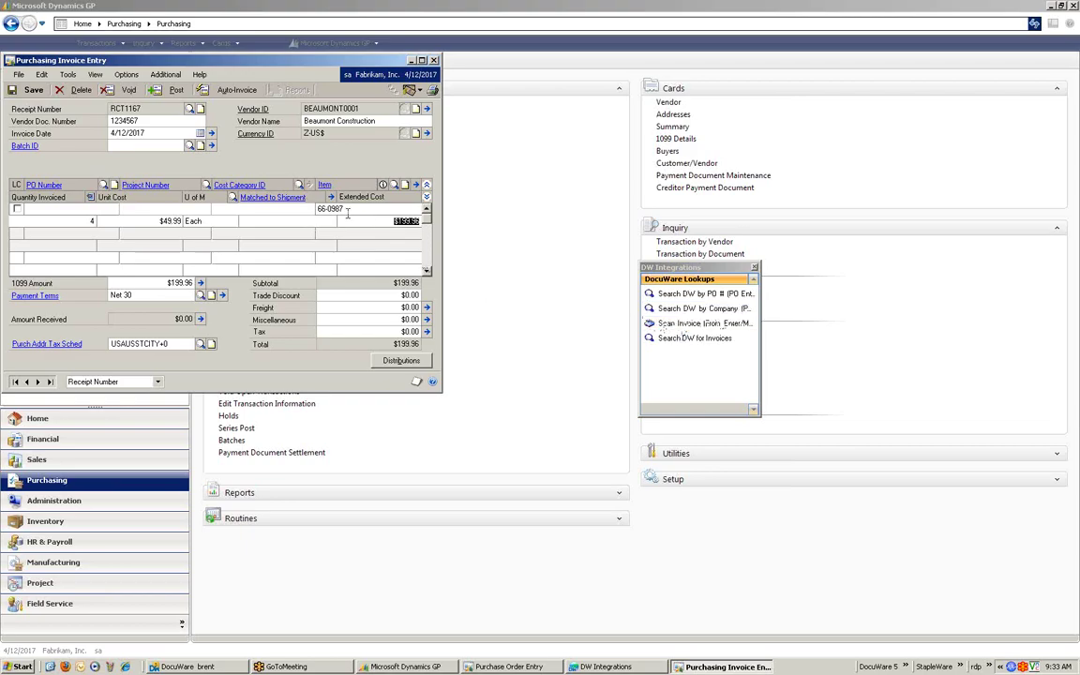
Step: Scan the paper invoice for the current entry into DocuWare and accept the previewed page
{"action": "left_click", "coordinate": [161, 77]}
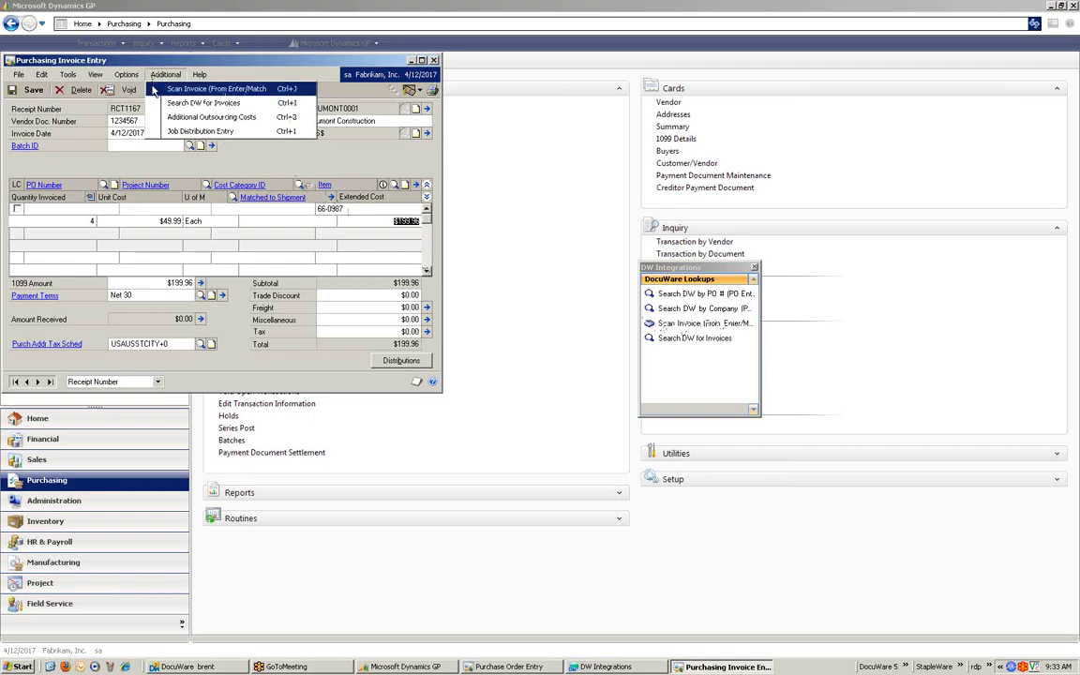
{"action": "left_click", "coordinate": [681, 324]}
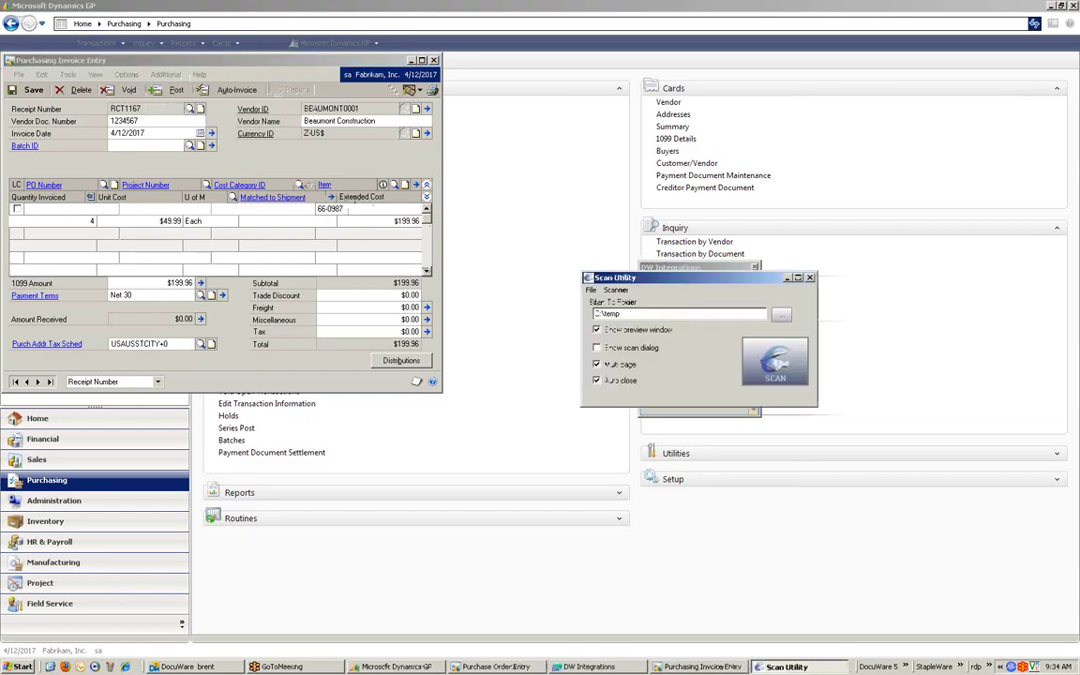
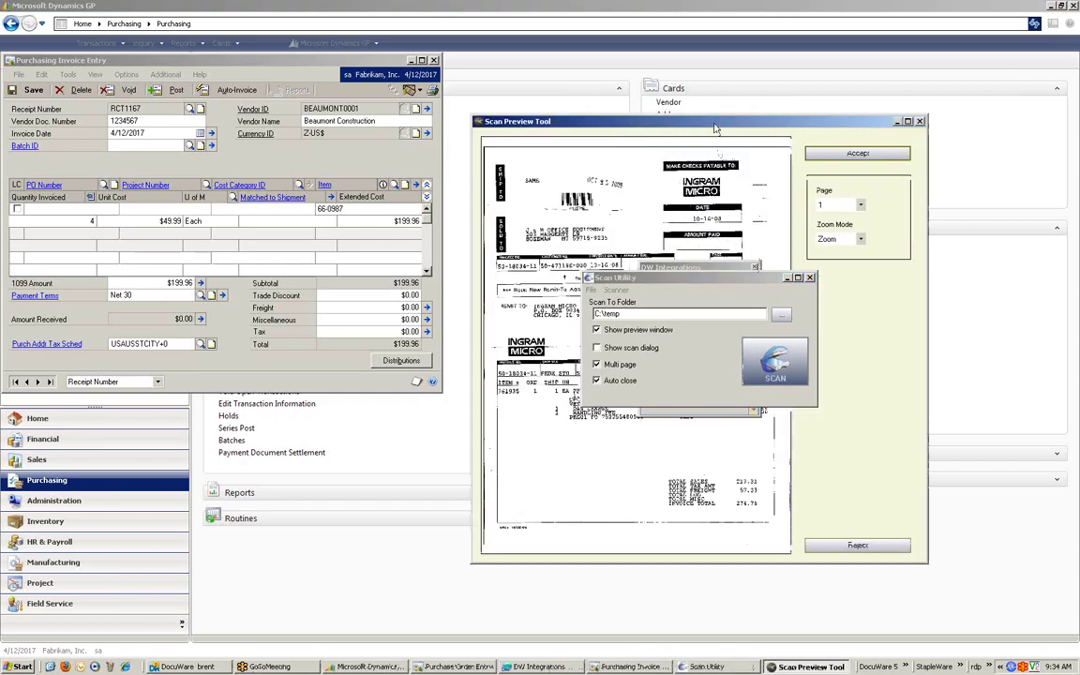
{"action": "left_click_drag", "start_coordinate": [512, 128], "coordinate": [225, 126]}
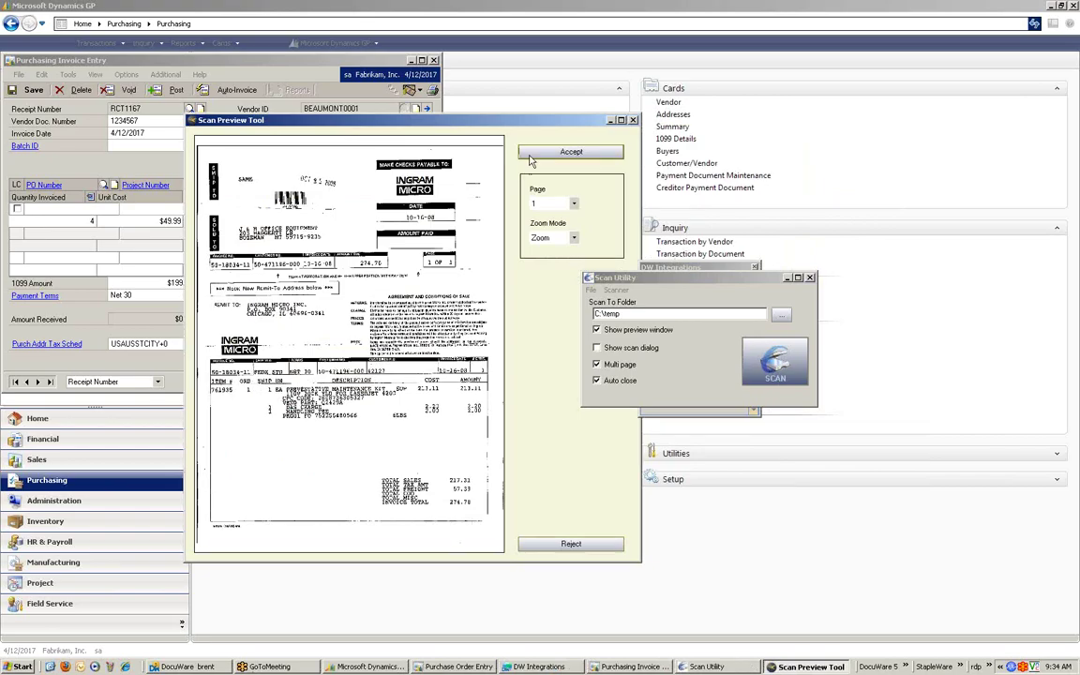
{"action": "left_click", "coordinate": [553, 155]}
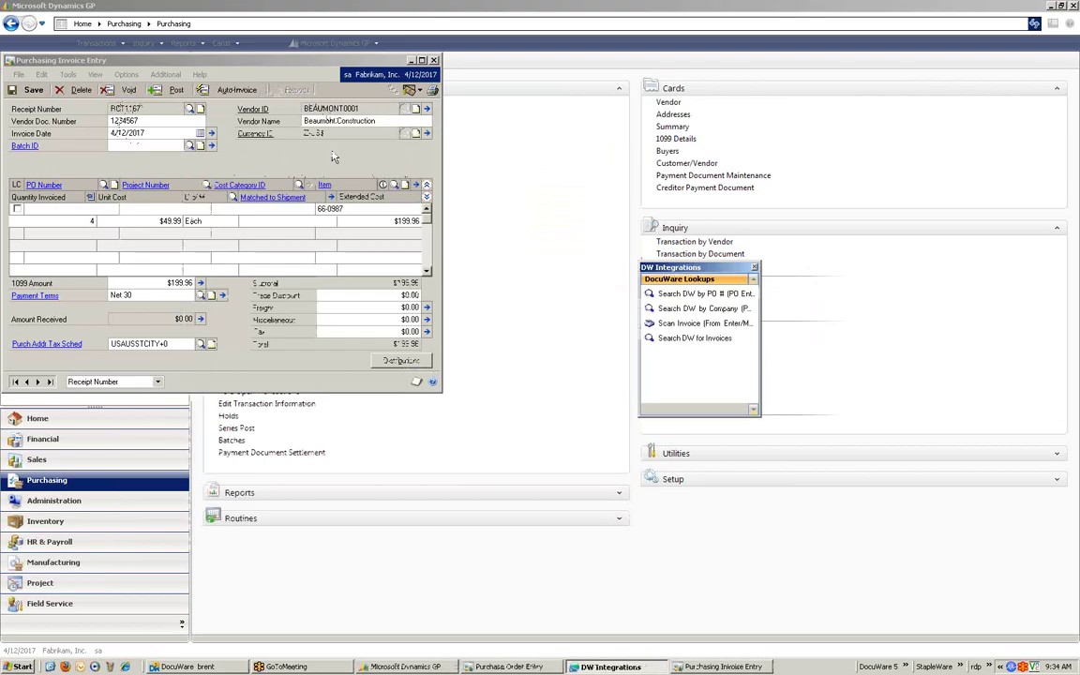
Step: Search DocuWare for the scanned invoice, compare its index data with the purchasing invoice entry and open the document
{"action": "left_click", "coordinate": [682, 339]}
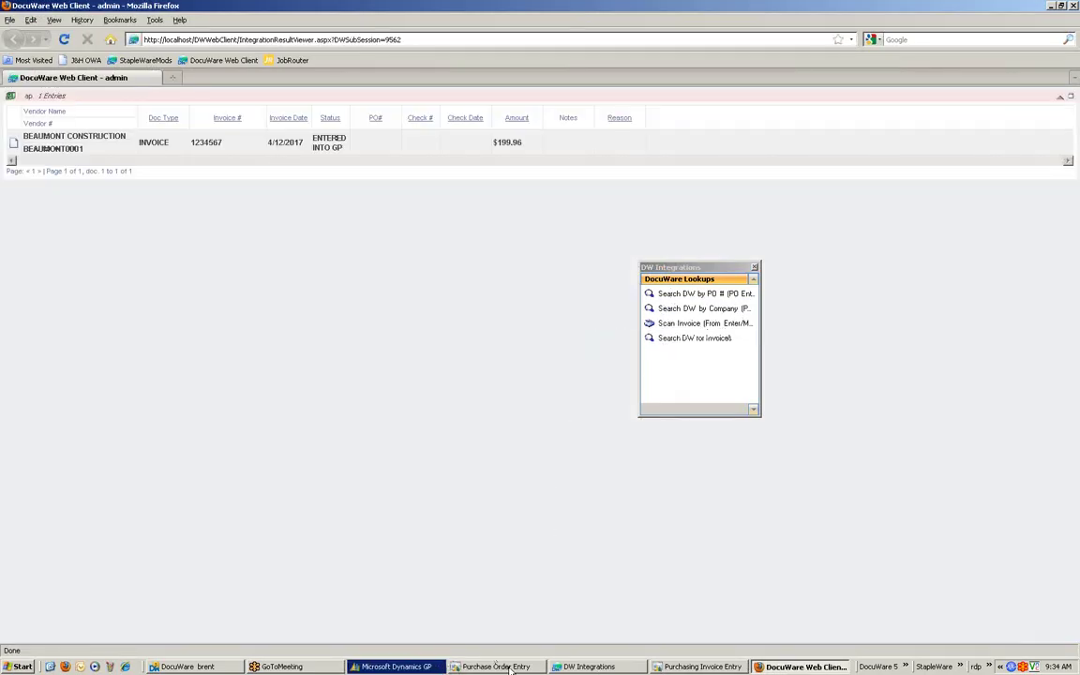
{"action": "left_click", "coordinate": [702, 666]}
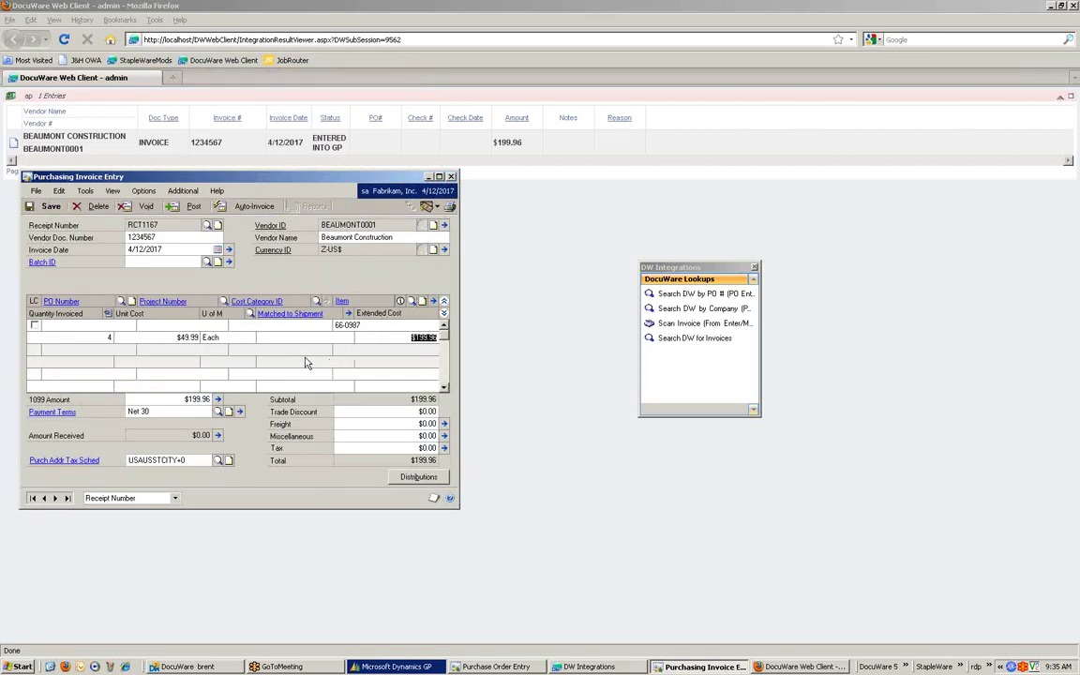
{"action": "double_click", "coordinate": [365, 146]}
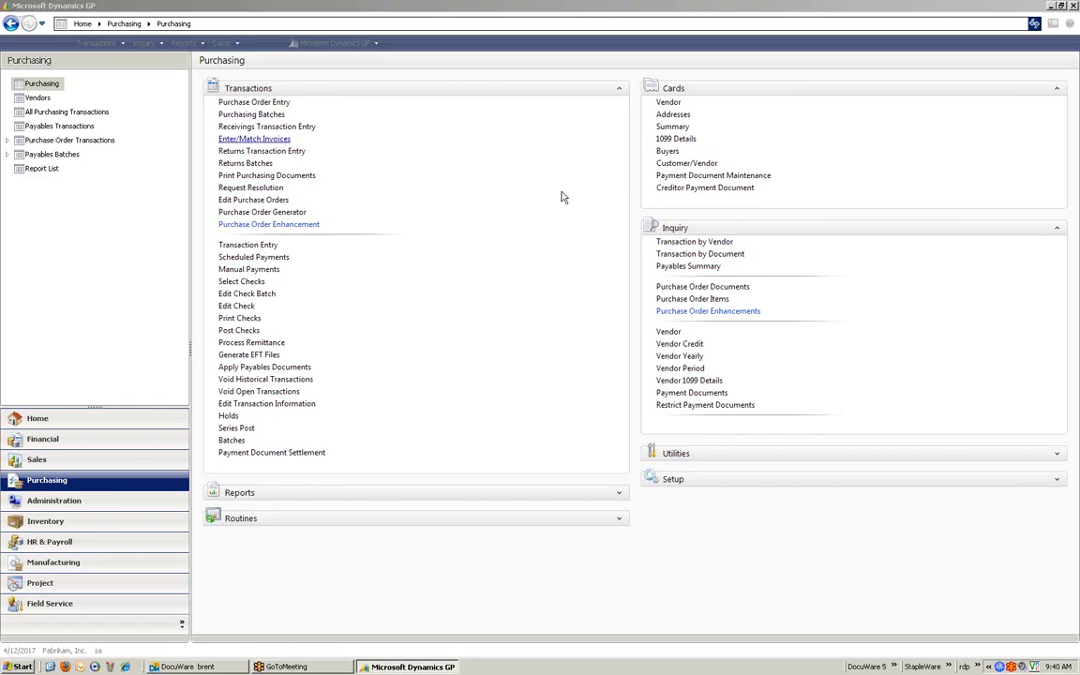
Step: Open the existing purchase order for vendor Capital Printed Circuits (CAPITALP0001) in Purchase Order Entry
{"action": "left_click", "coordinate": [248, 101]}
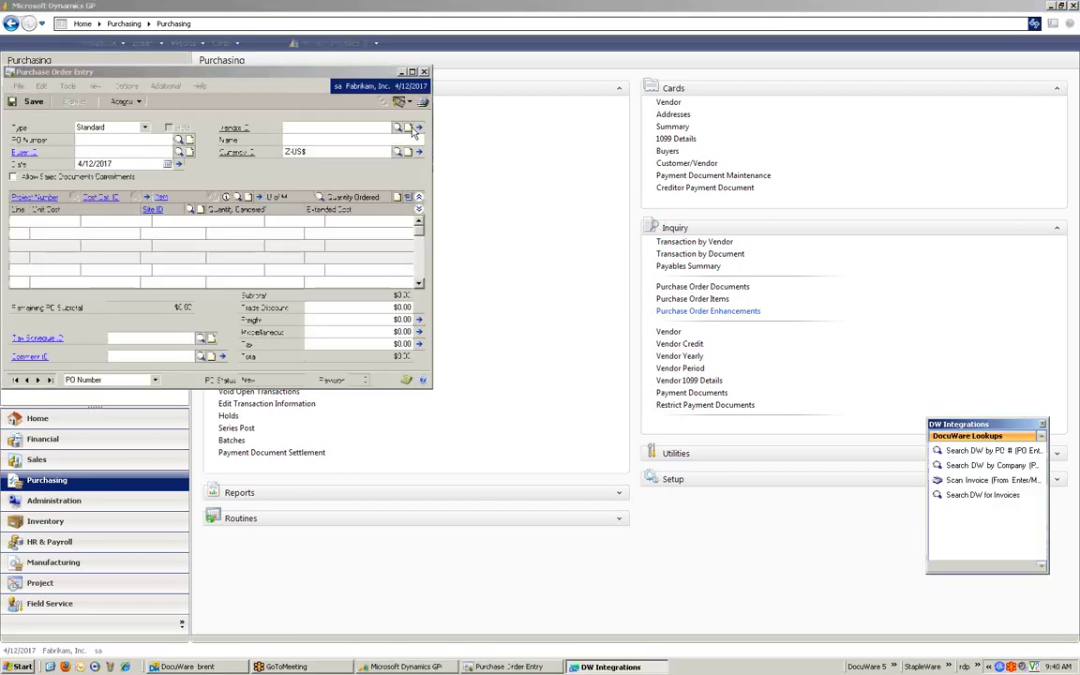
{"action": "left_click", "coordinate": [179, 142]}
{"action": "left_click", "coordinate": [179, 142]}
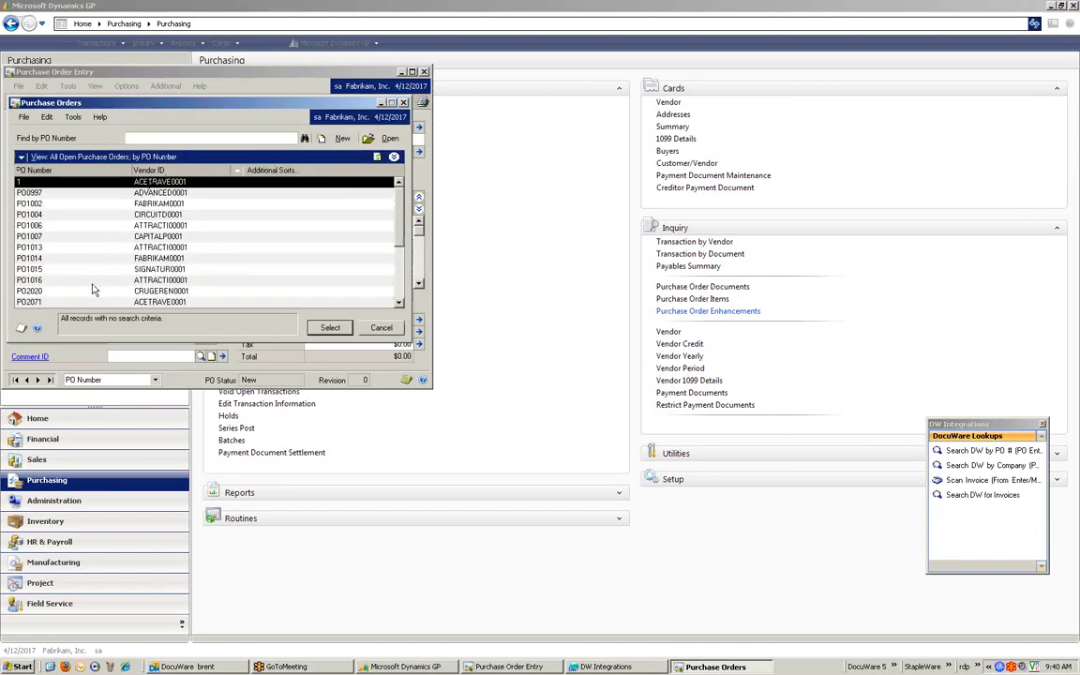
{"action": "left_click", "coordinate": [77, 236]}
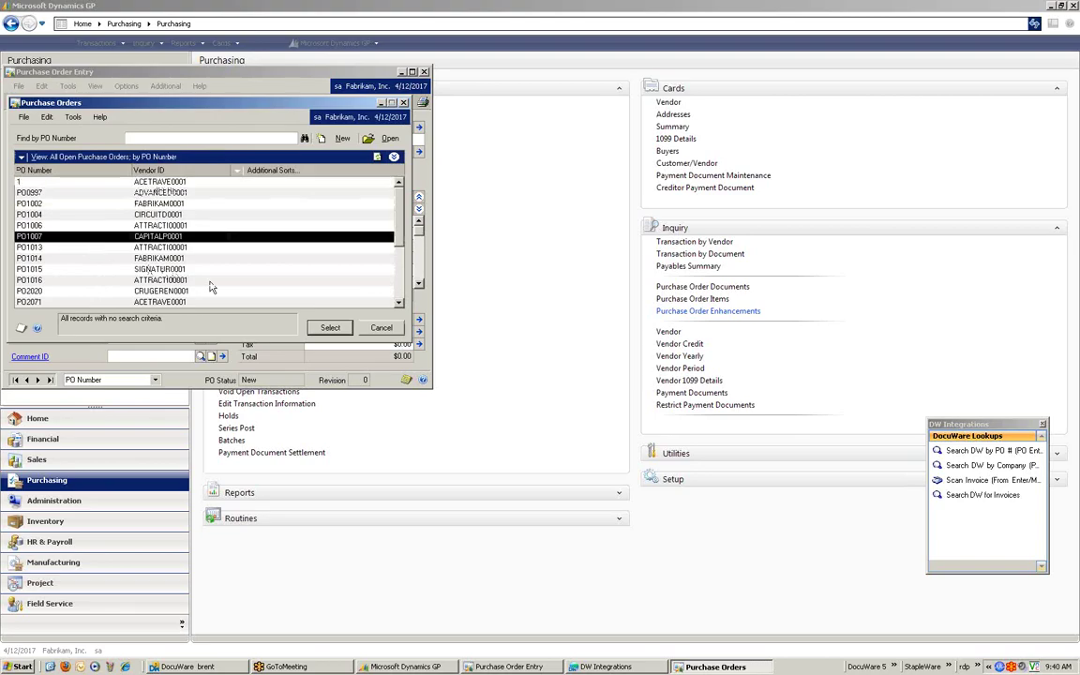
{"action": "left_click", "coordinate": [318, 329]}
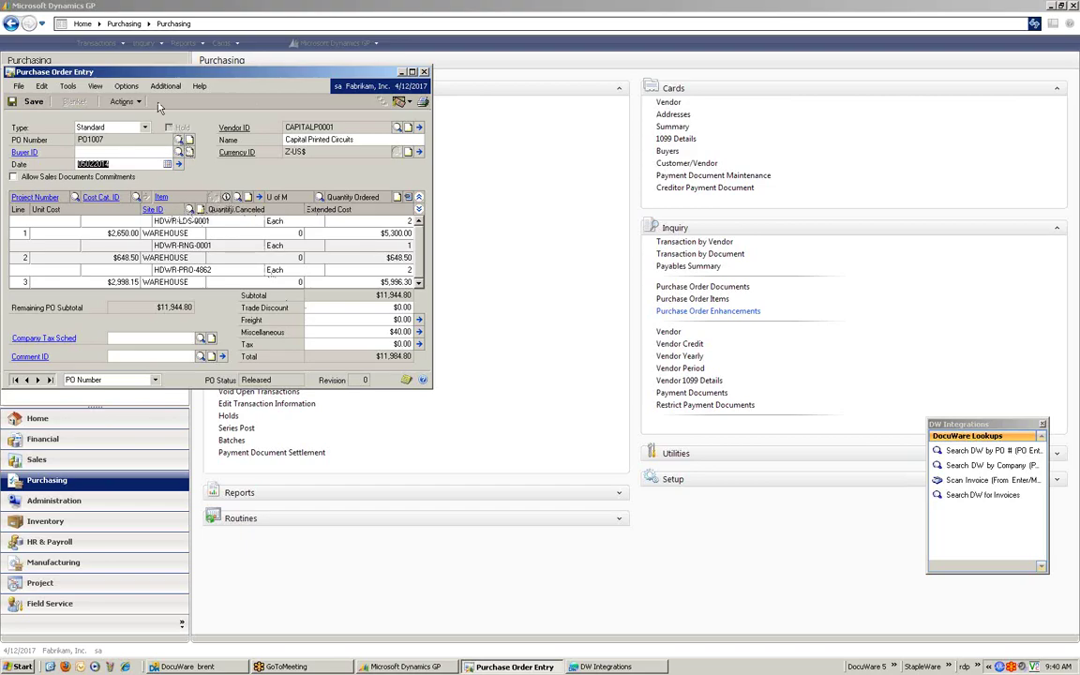
Step: Search DocuWare by the current purchase order's PO number and open the check document from the results
{"action": "left_click", "coordinate": [155, 88]}
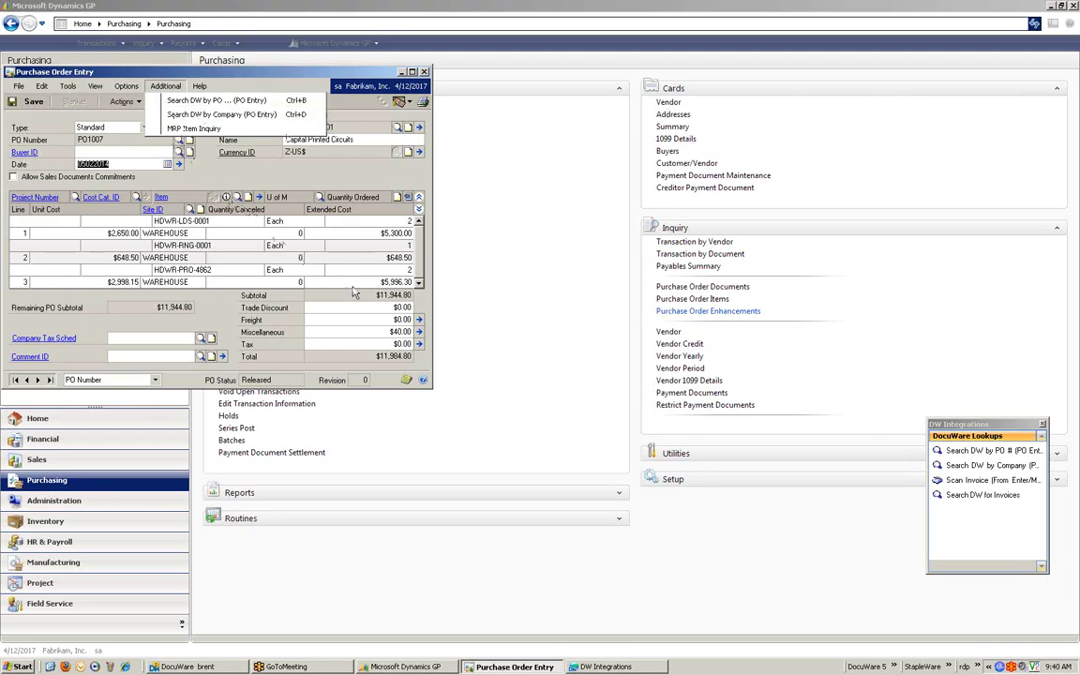
{"action": "left_click", "coordinate": [789, 391]}
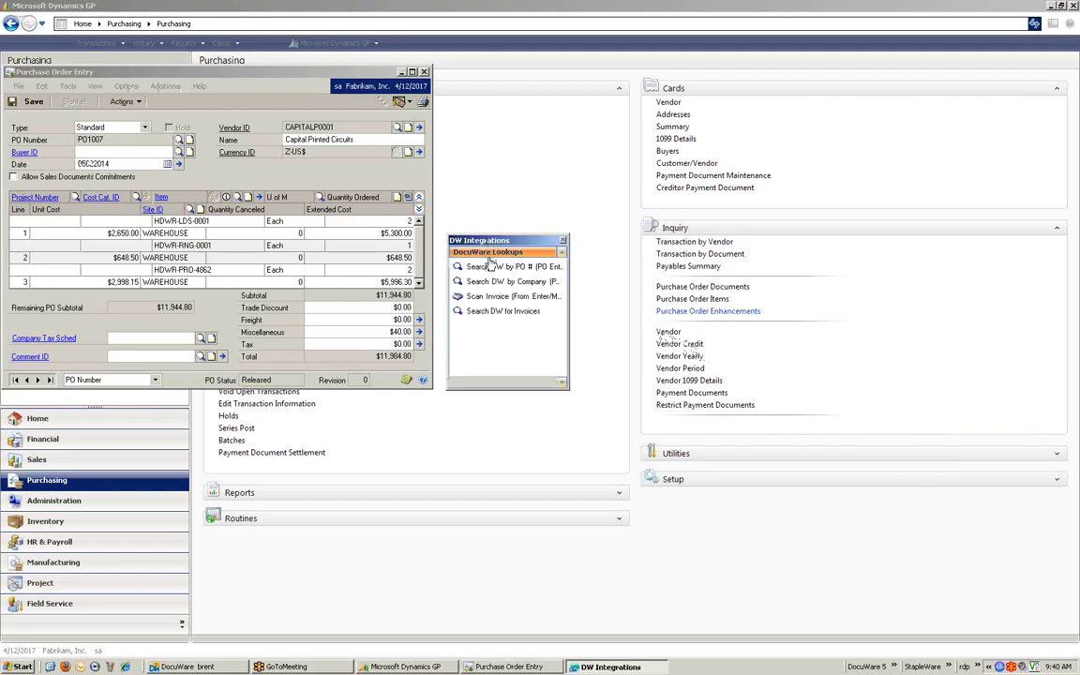
{"action": "left_click", "coordinate": [511, 267]}
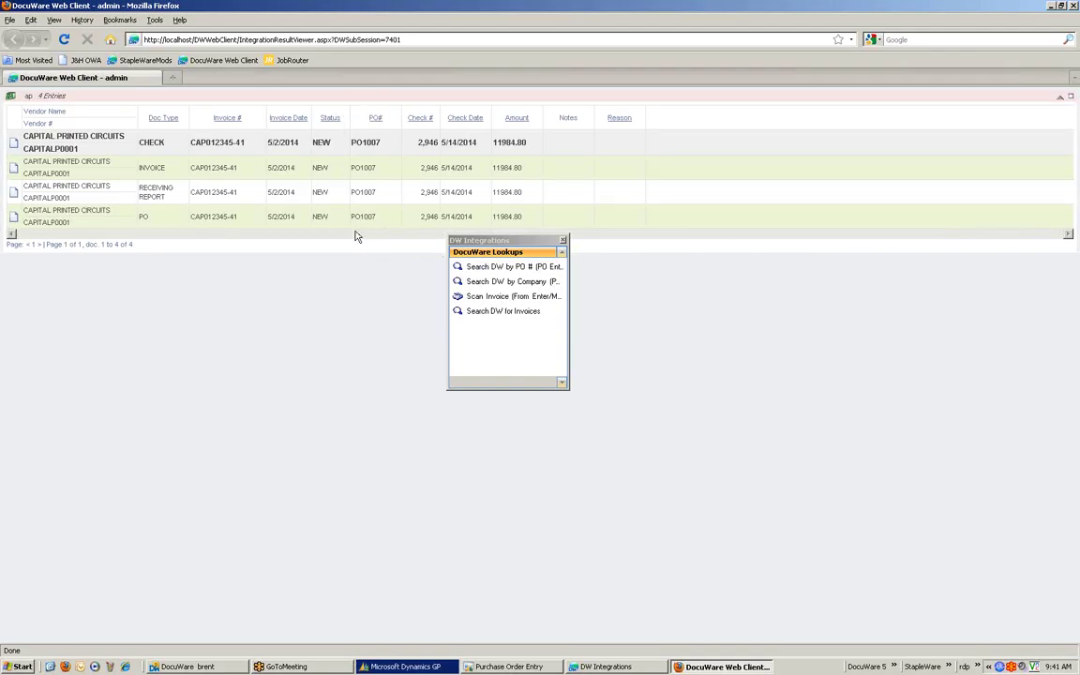
{"action": "double_click", "coordinate": [390, 152]}
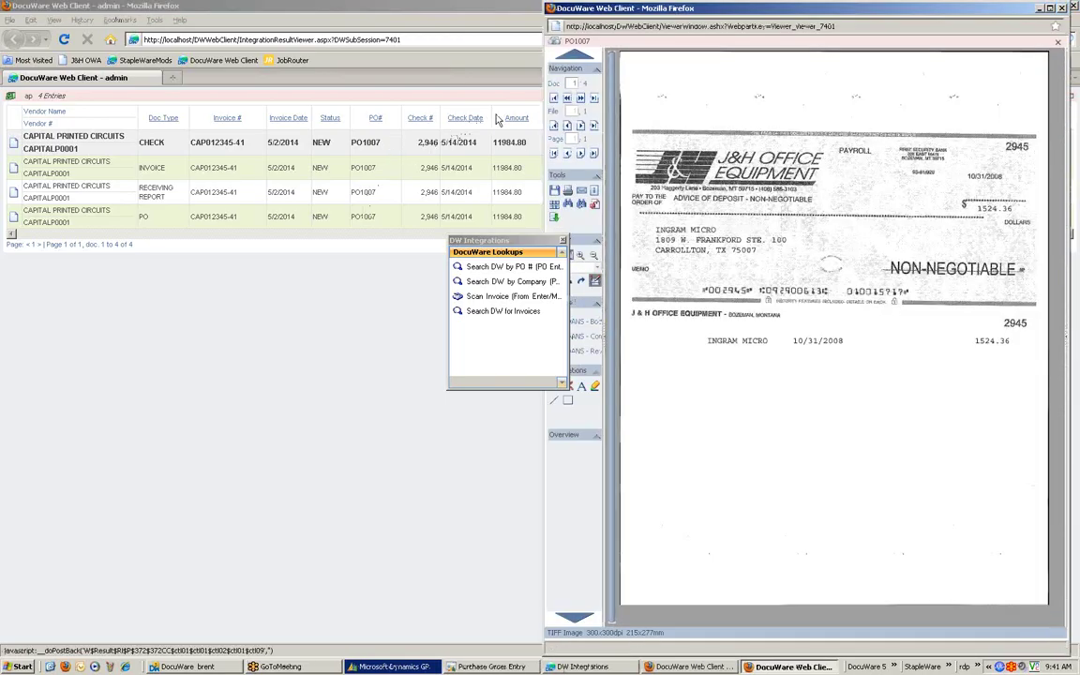
Step: View the related invoice, receiving report and purchase order documents in turn, and close the viewer and search results
{"action": "left_click", "coordinate": [580, 99]}
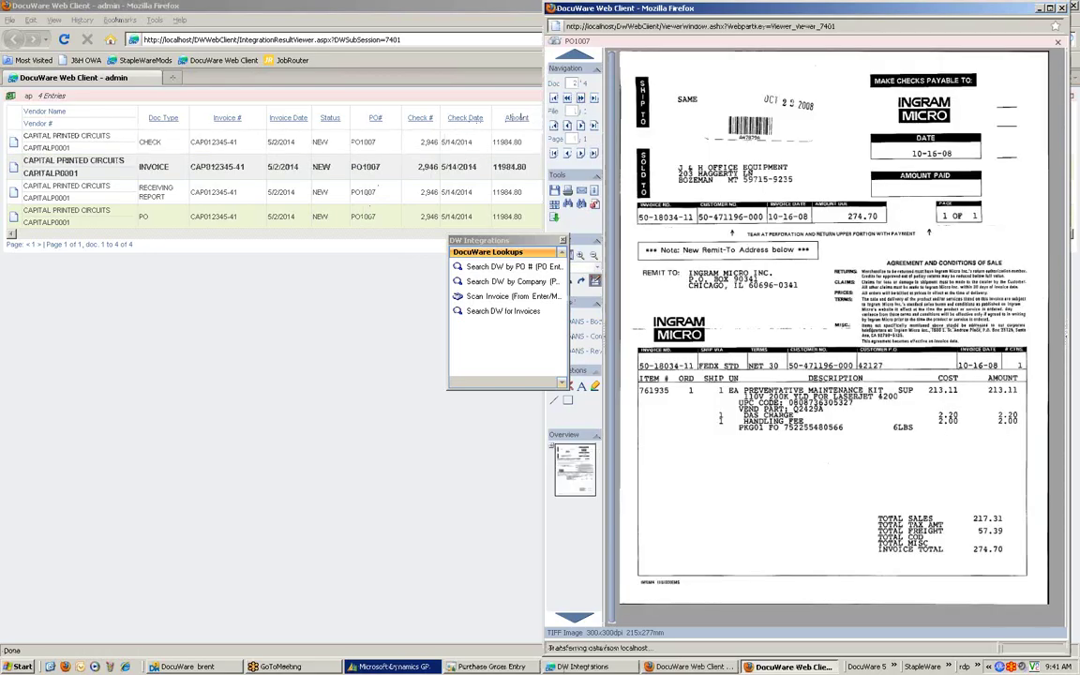
{"action": "left_click", "coordinate": [580, 99]}
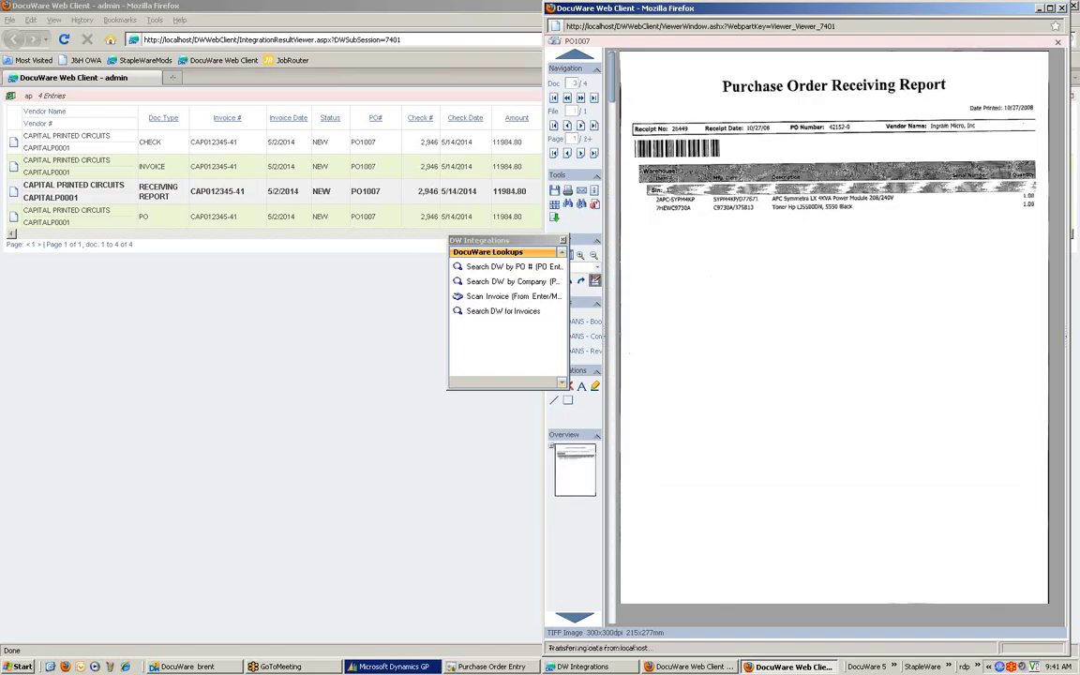
{"action": "left_click", "coordinate": [580, 99]}
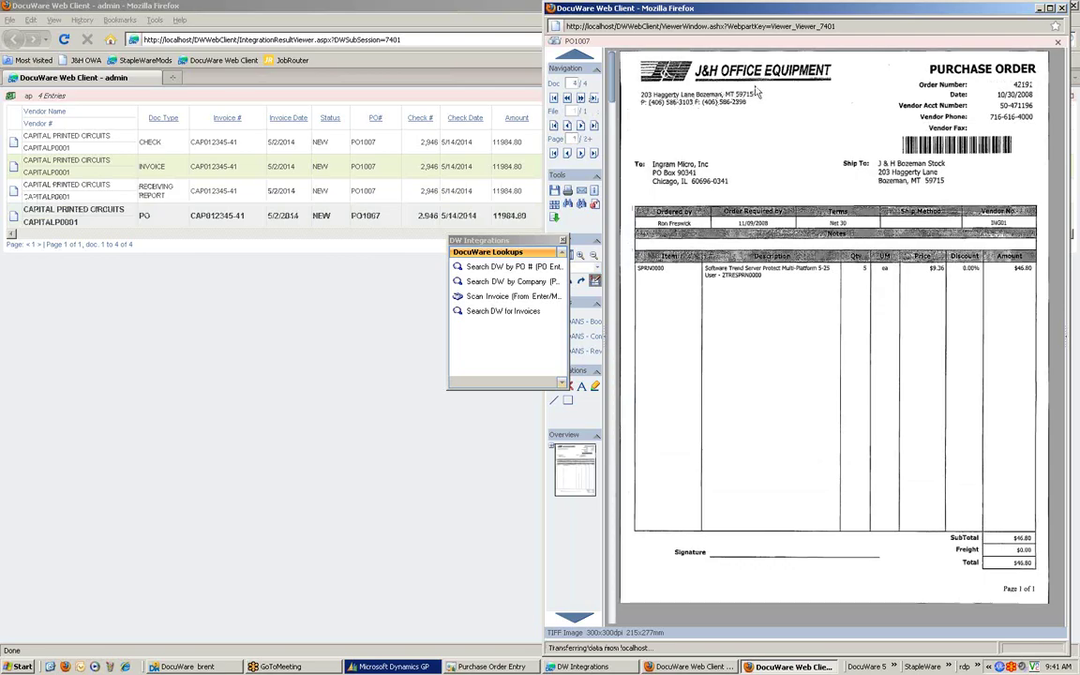
{"action": "left_click", "coordinate": [1062, 8]}
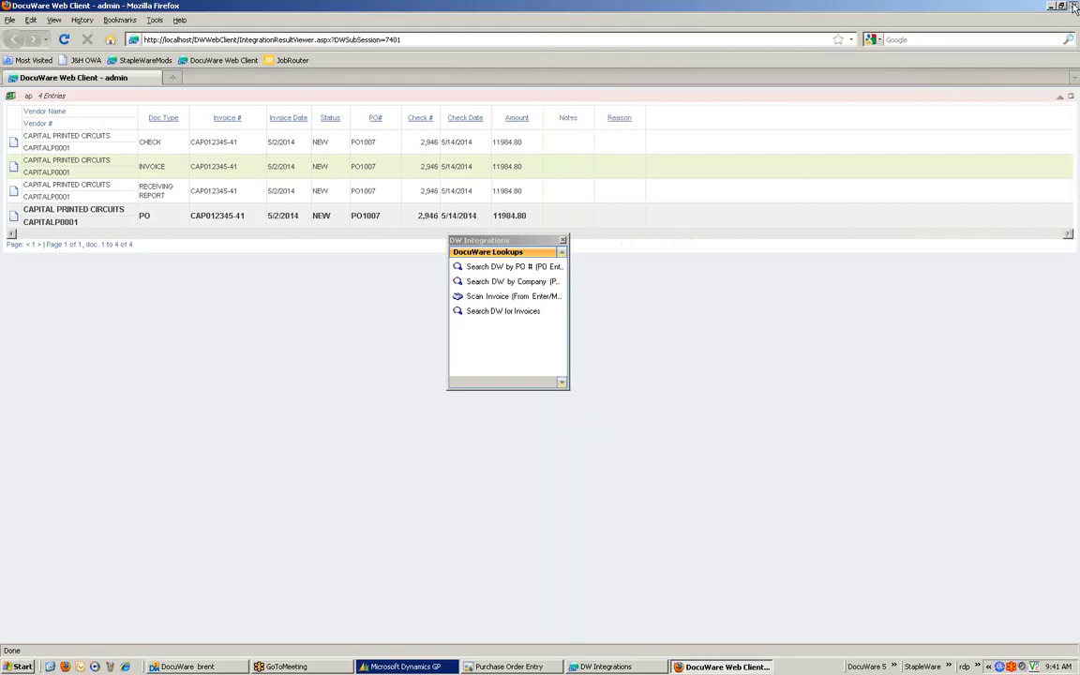
{"action": "left_click", "coordinate": [1073, 7]}
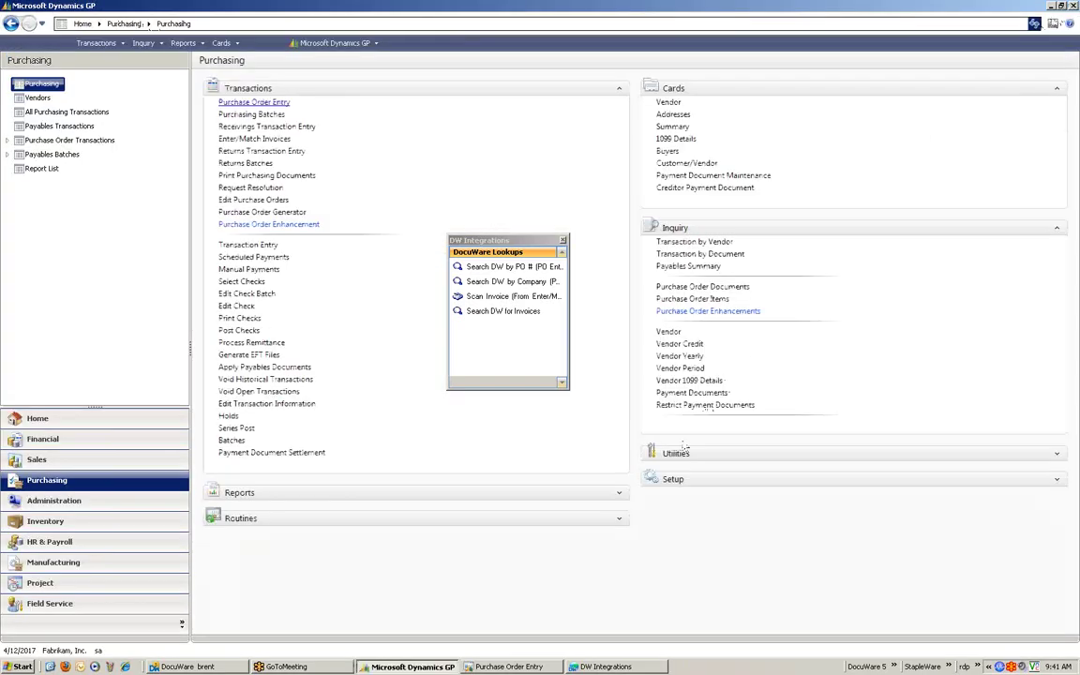
Step: Return to the purchase order, search DocuWare by company for its vendor and open the first check document
{"action": "left_click", "coordinate": [510, 666]}
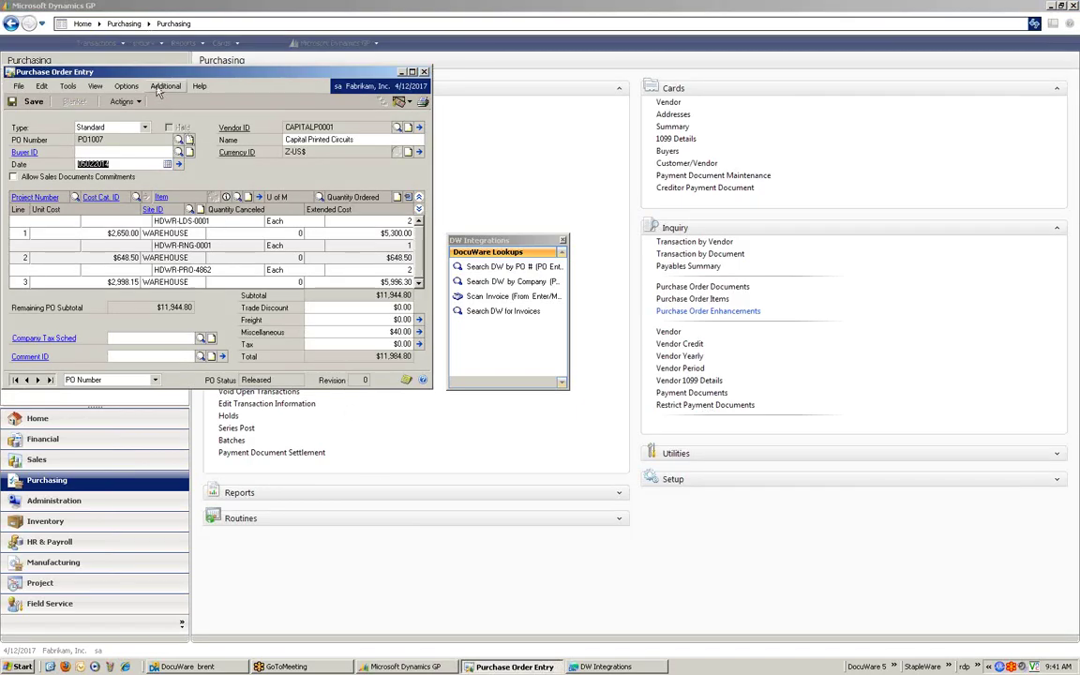
{"action": "left_click", "coordinate": [161, 86]}
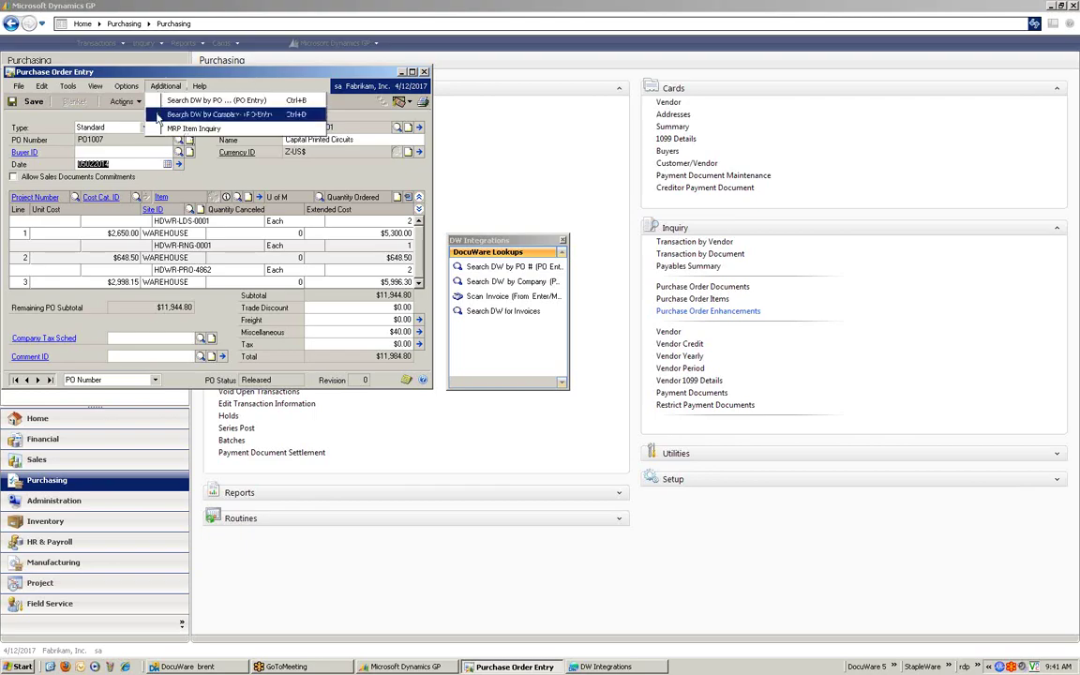
{"action": "left_click", "coordinate": [157, 117]}
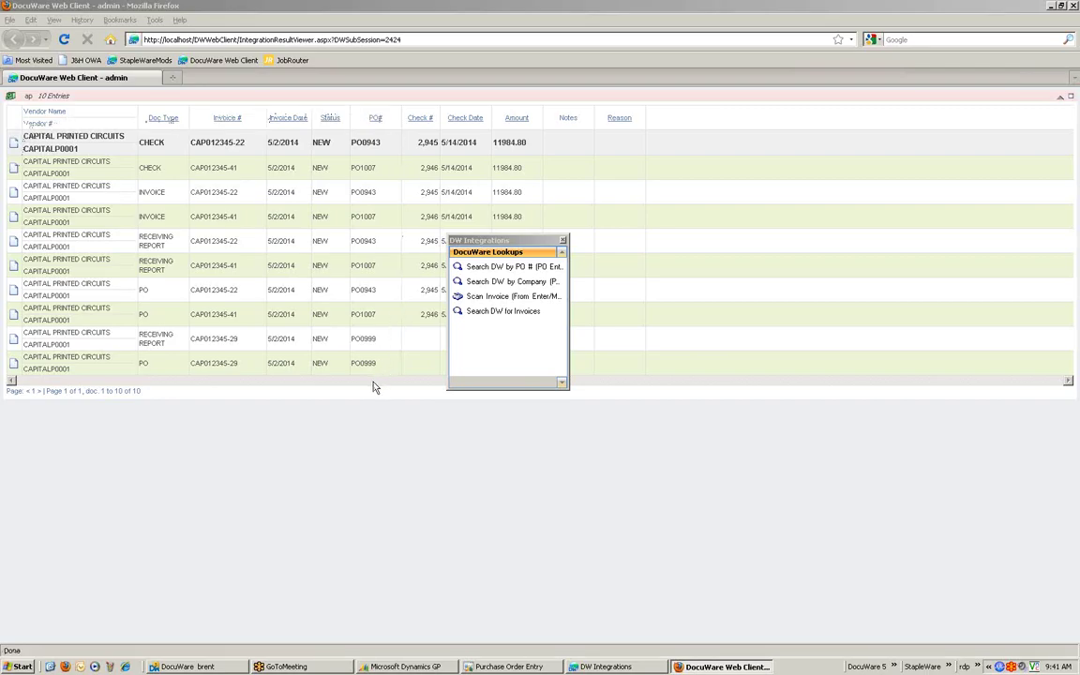
{"action": "double_click", "coordinate": [387, 150]}
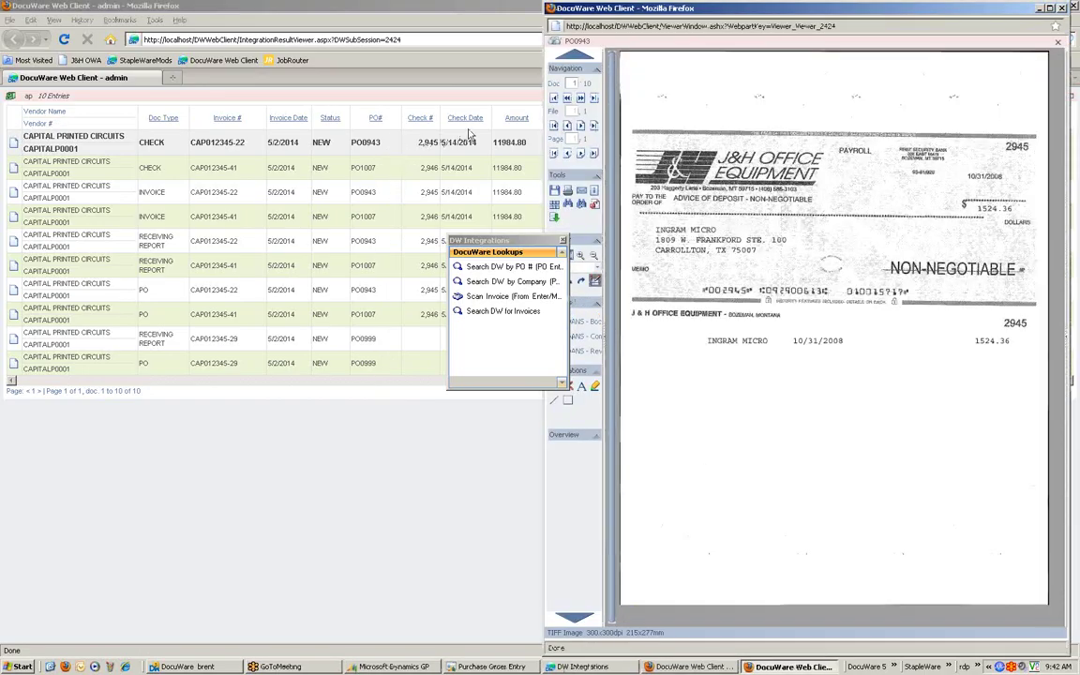
Step: Browse the vendor's checks, invoices and receiving report including its packing slip page, and close the DocuWare windows and Purchase Order Entry
{"action": "left_click", "coordinate": [581, 97]}
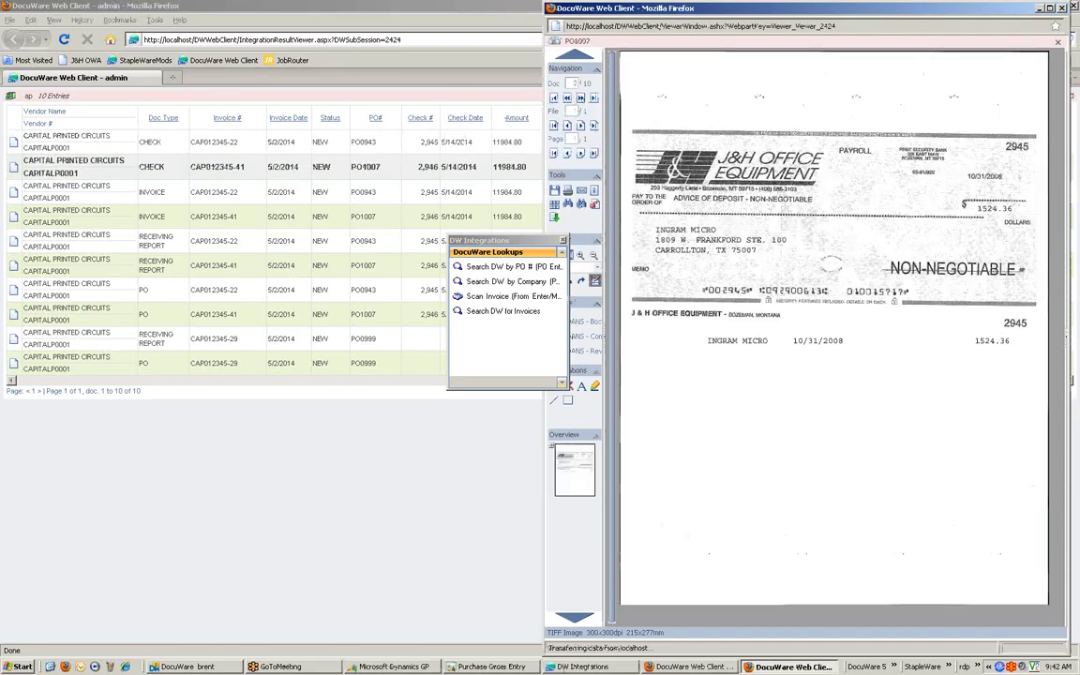
{"action": "left_click", "coordinate": [580, 97]}
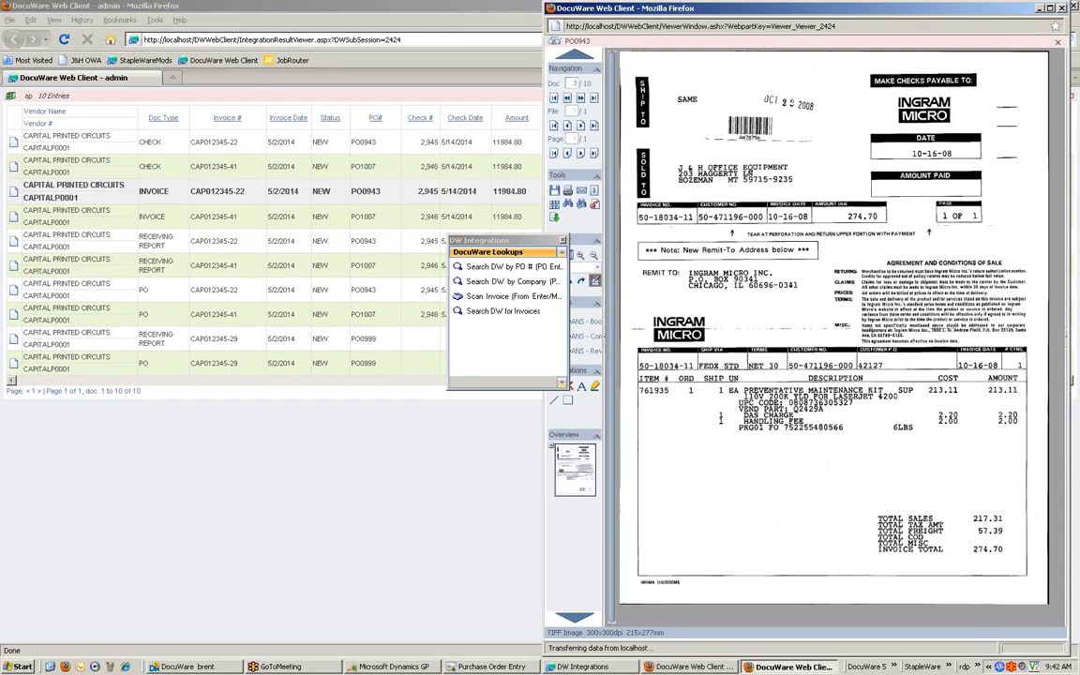
{"action": "left_click", "coordinate": [580, 97]}
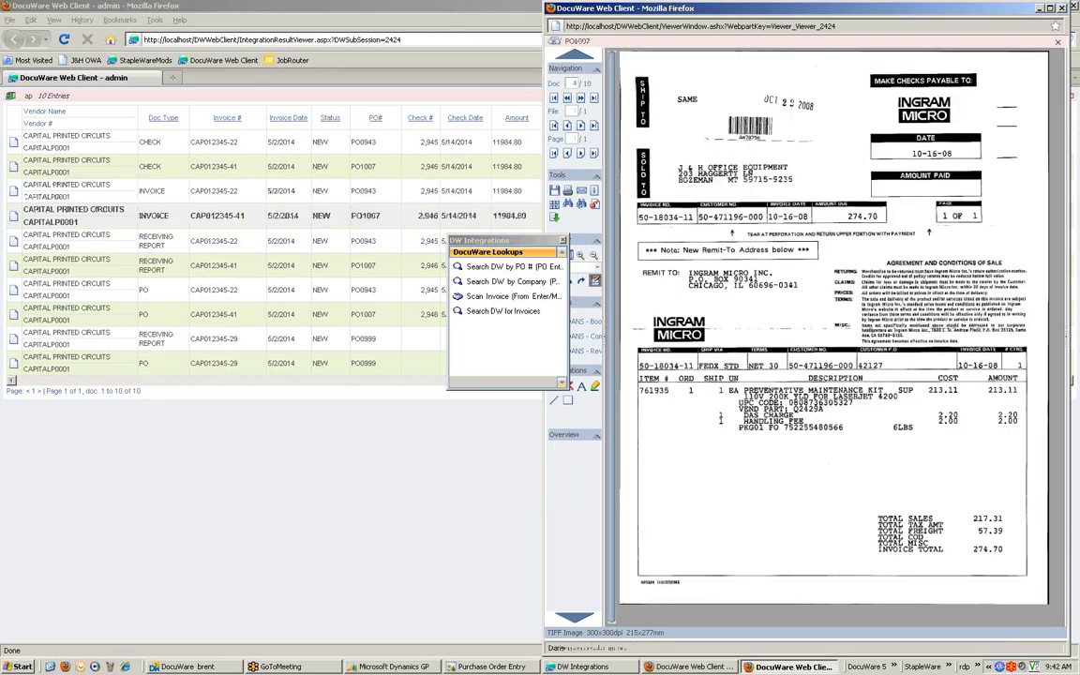
{"action": "left_click", "coordinate": [580, 154]}
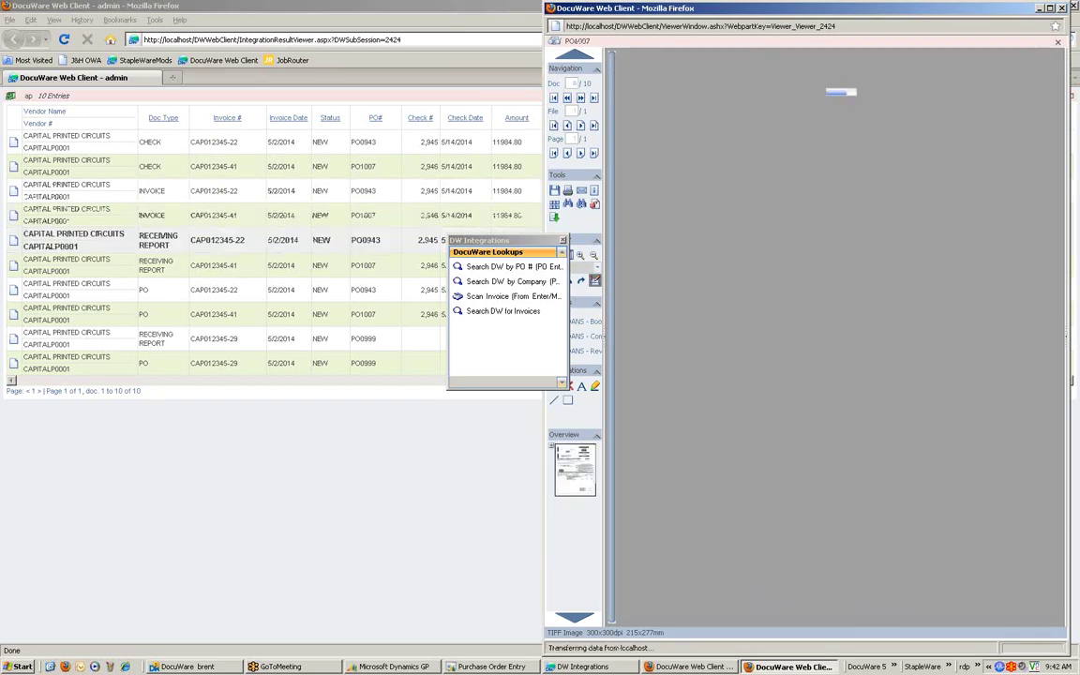
{"action": "left_click", "coordinate": [580, 154]}
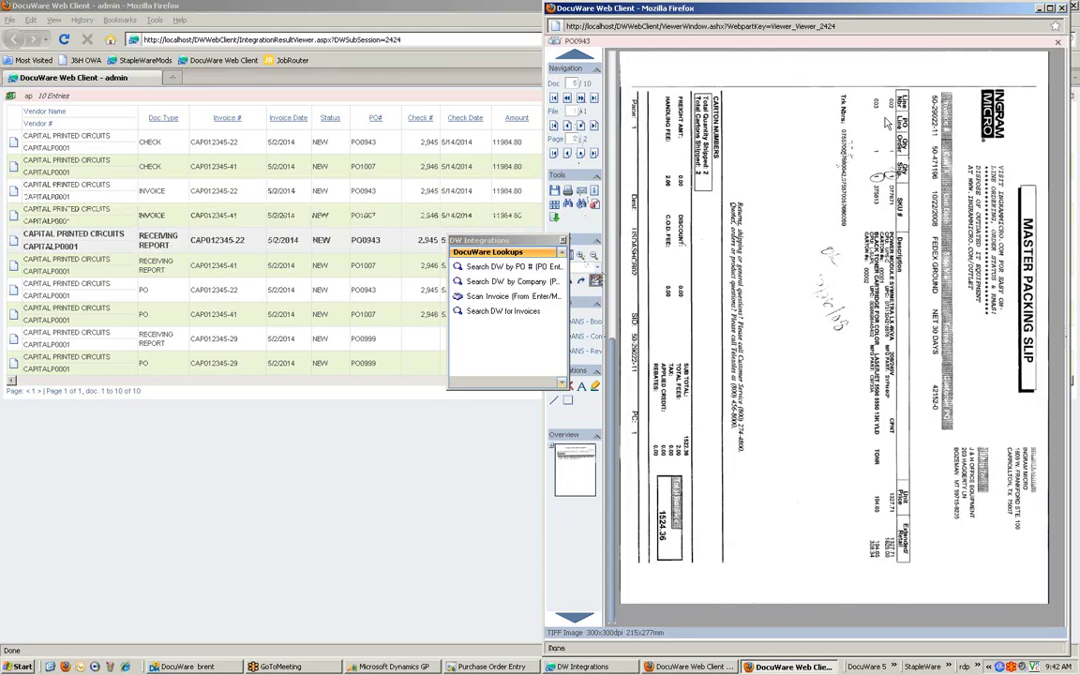
{"action": "left_click", "coordinate": [1063, 10]}
{"action": "left_click", "coordinate": [1072, 6]}
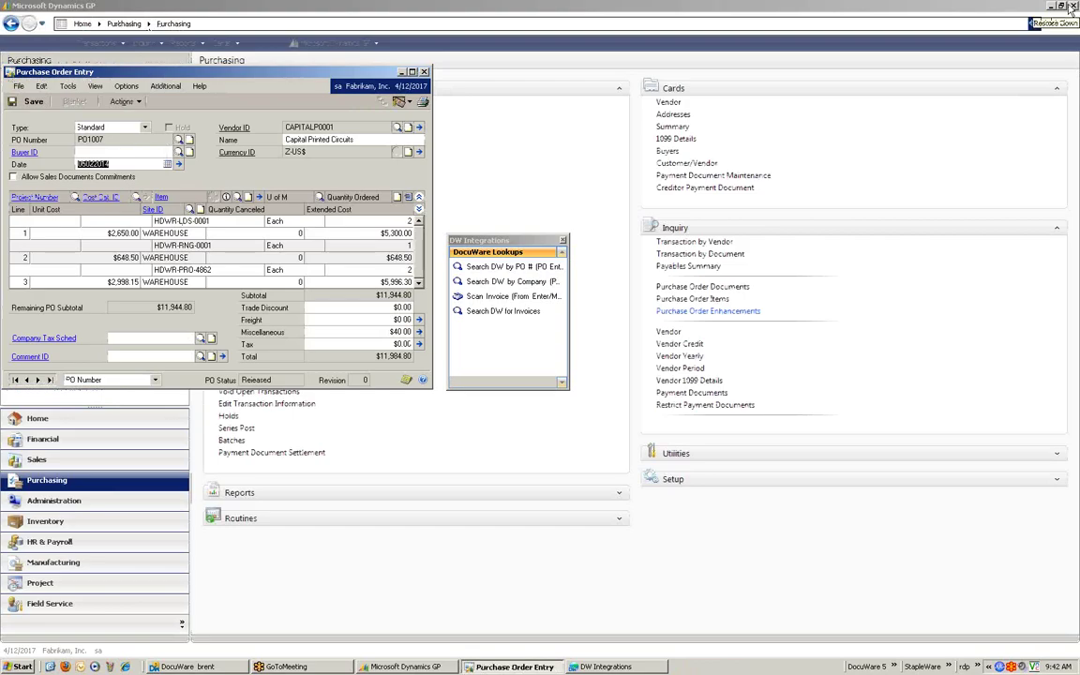
{"action": "left_click", "coordinate": [425, 72]}
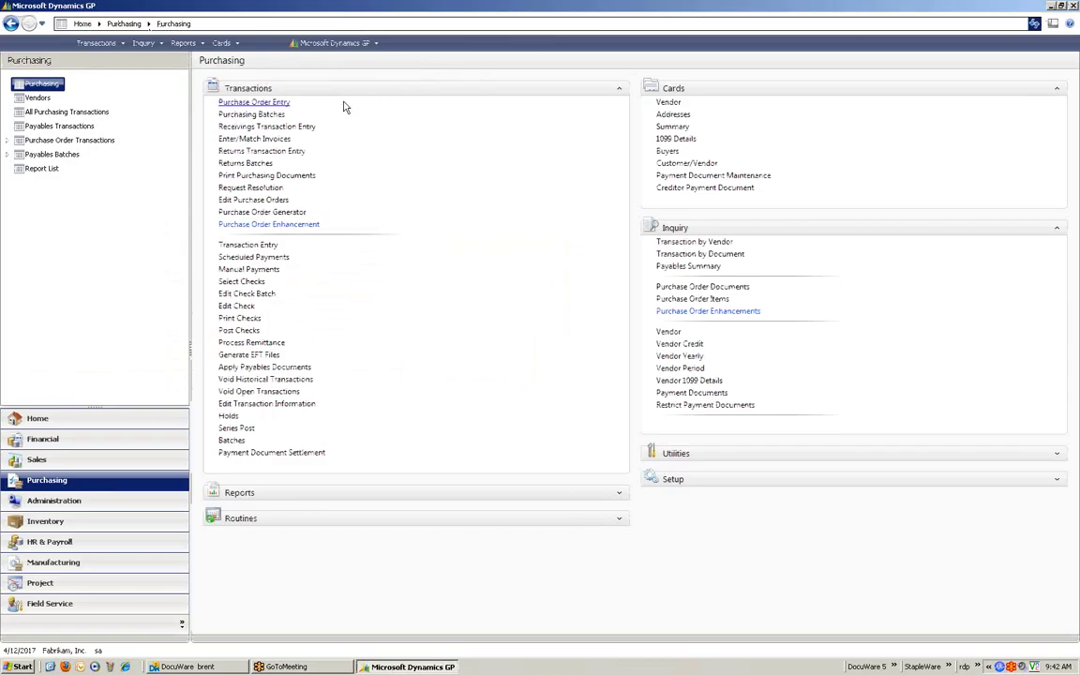
Step: Start a new purchasing invoice with vendor document number 12345678 for vendor Auto Financing
{"action": "left_click", "coordinate": [280, 140]}
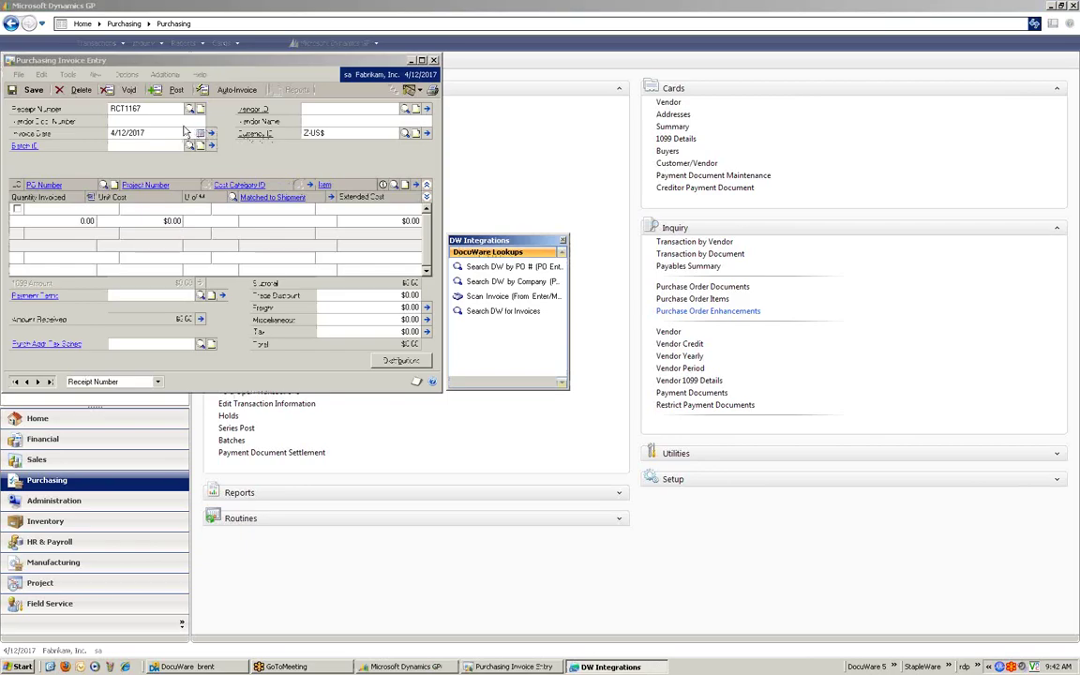
{"action": "left_click", "coordinate": [183, 120]}
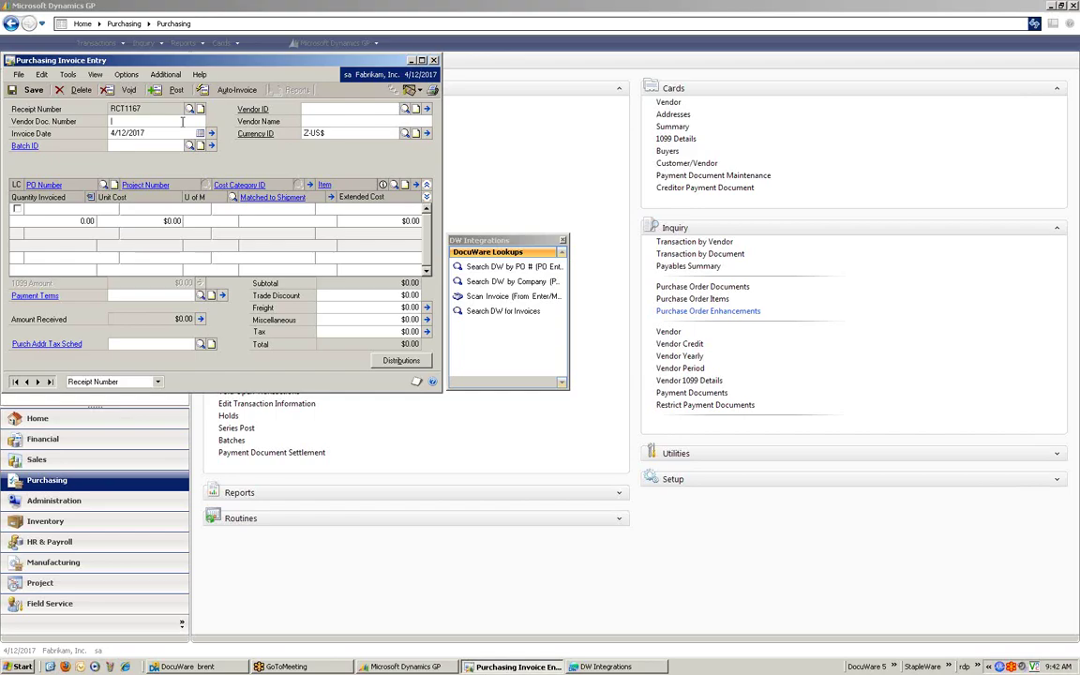
{"action": "type", "text": "12345678"}
{"action": "left_click", "coordinate": [404, 108]}
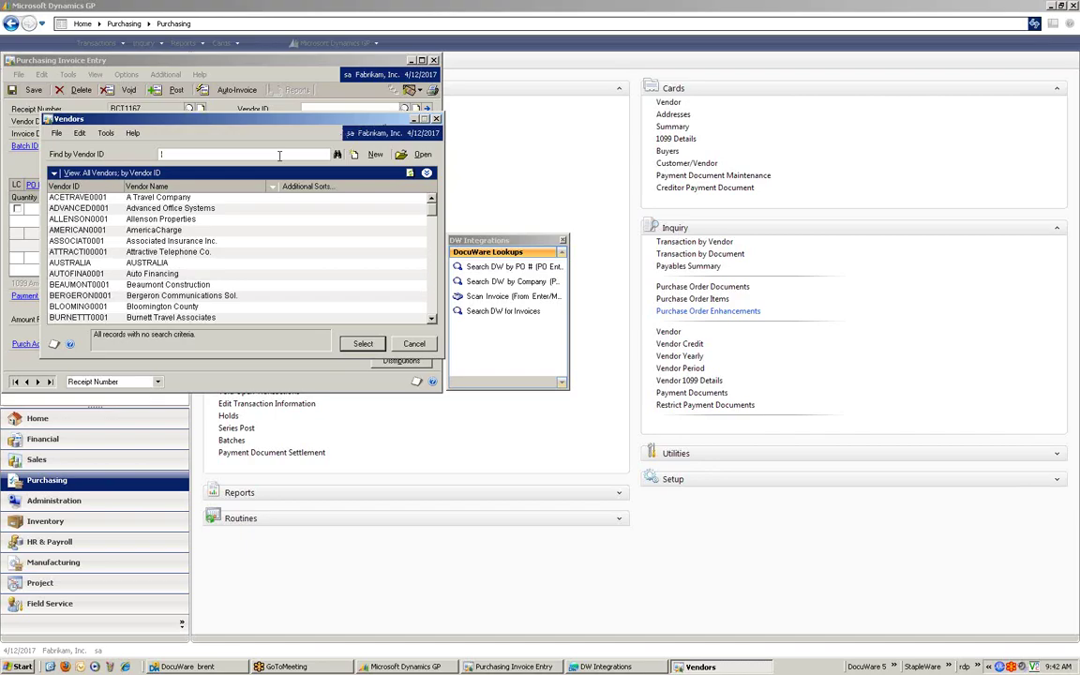
{"action": "left_click", "coordinate": [137, 272]}
{"action": "left_click", "coordinate": [360, 346]}
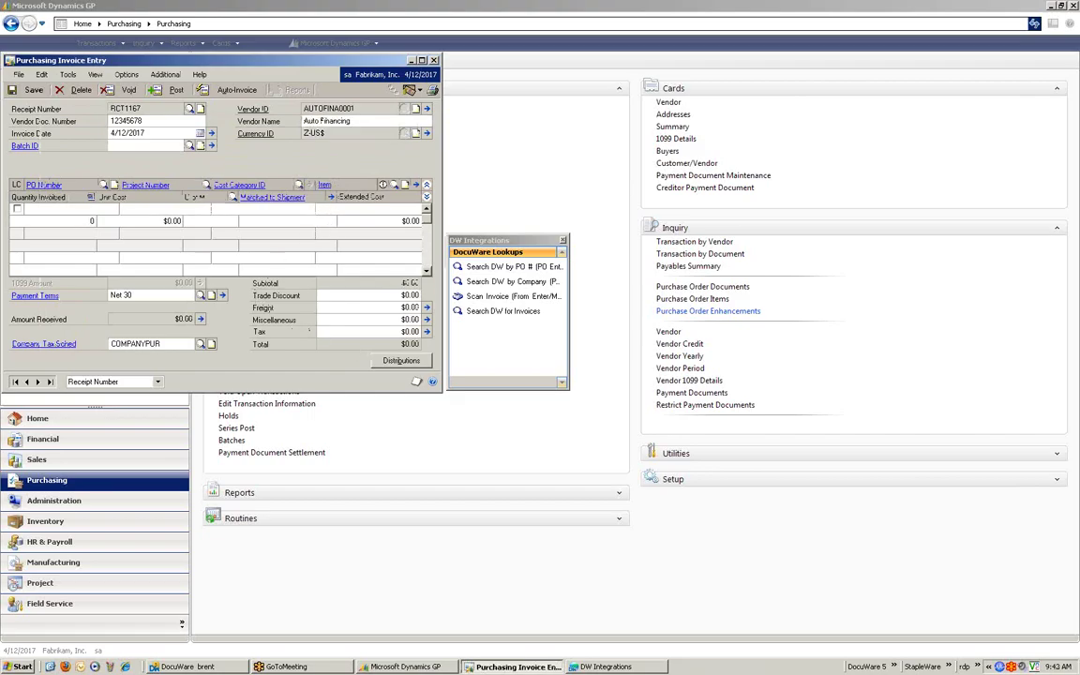
Step: Add item AA-123 to the invoice's first line with quantity 5 and a unit cost of $39.99
{"action": "type", "text": "AA|103"}
{"action": "left_click", "coordinate": [92, 220]}
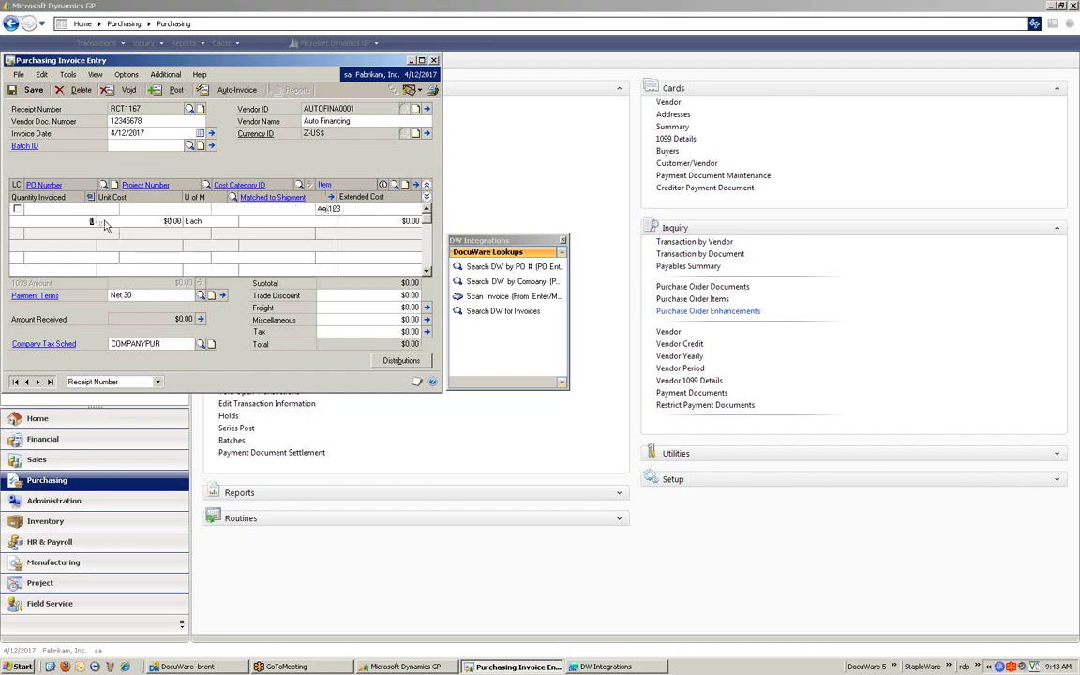
{"action": "type", "text": "5"}
{"action": "left_click", "coordinate": [166, 221]}
{"action": "type", "text": "38.30"}
{"action": "key", "text": "Tab"}
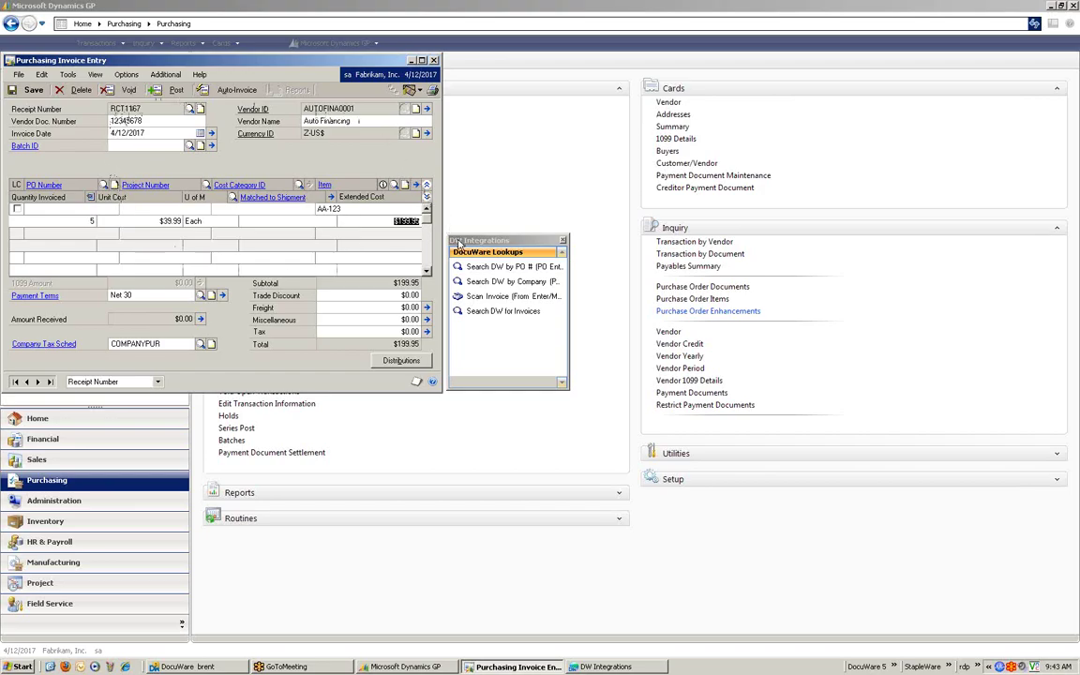
Step: Scan the paper invoice for the Auto Financing entry into DocuWare and accept the previewed scan
{"action": "left_click", "coordinate": [167, 74]}
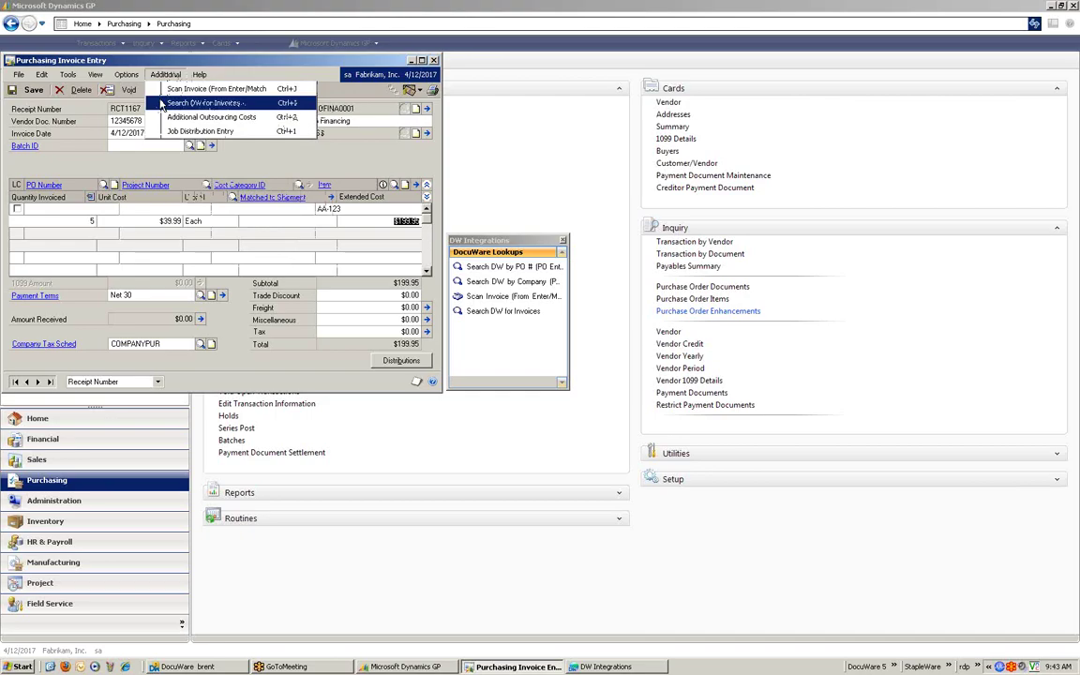
{"action": "left_click", "coordinate": [500, 296]}
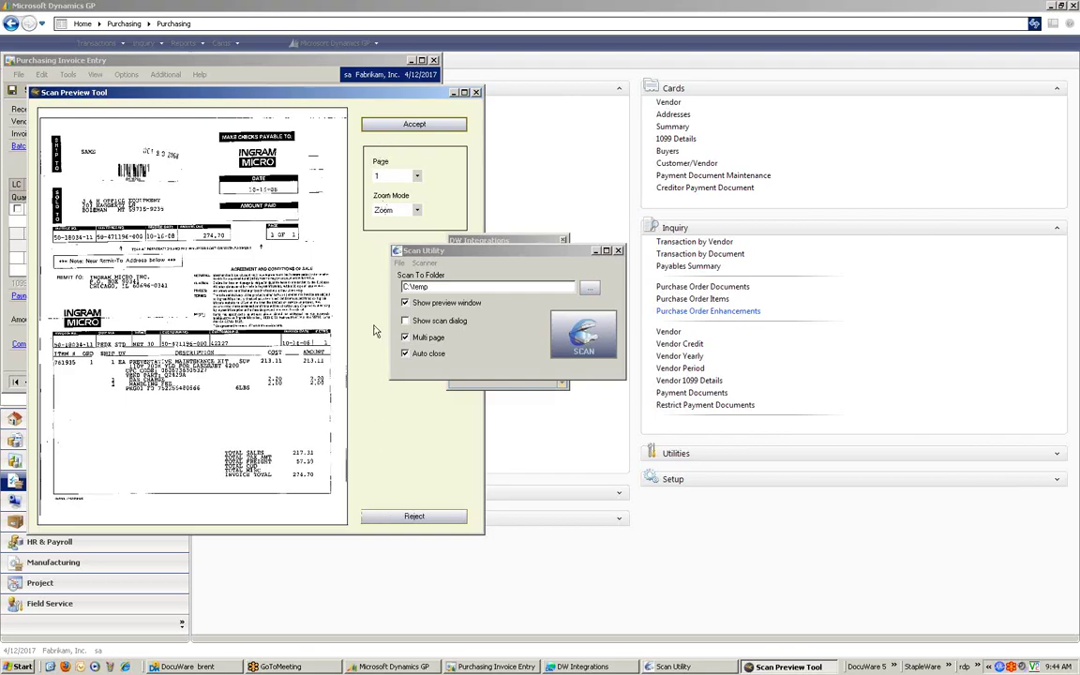
{"action": "left_click", "coordinate": [388, 126]}
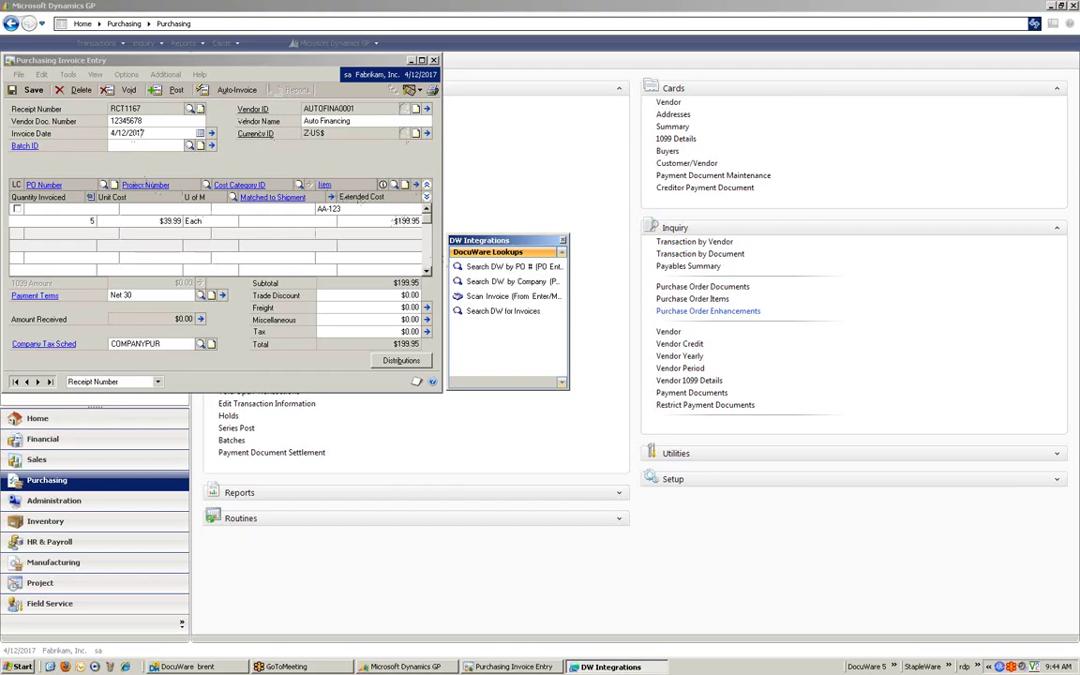
Step: Search DocuWare for the Auto Financing invoice and place the Purchasing Invoice Entry window below the result to compare their data
{"action": "left_click", "coordinate": [497, 313]}
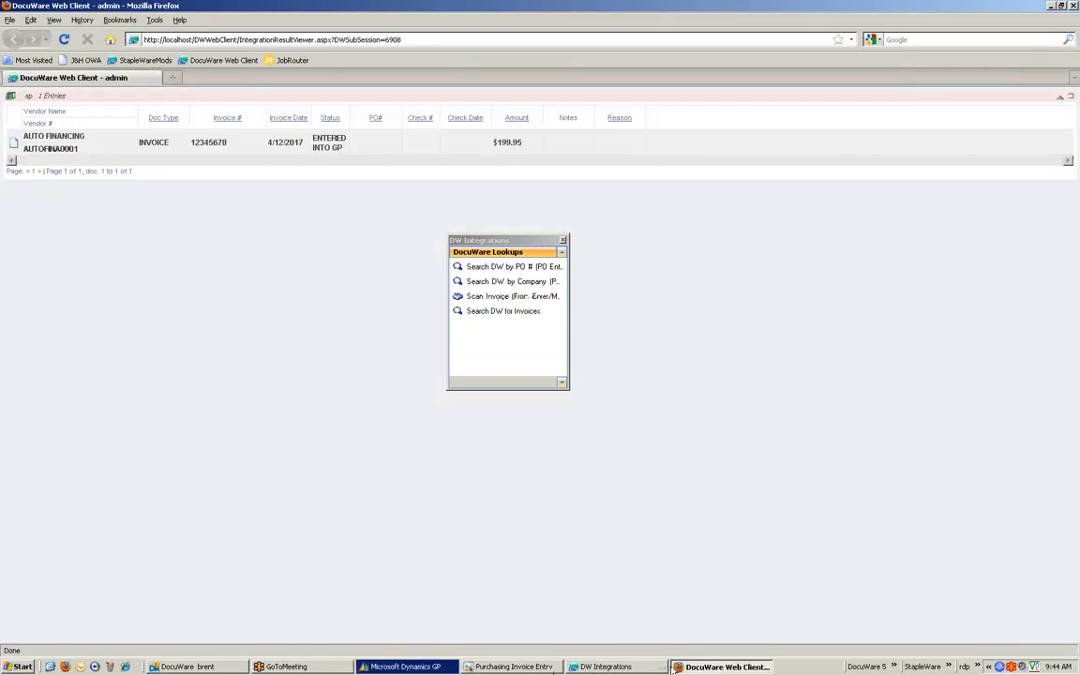
{"action": "left_click", "coordinate": [532, 668]}
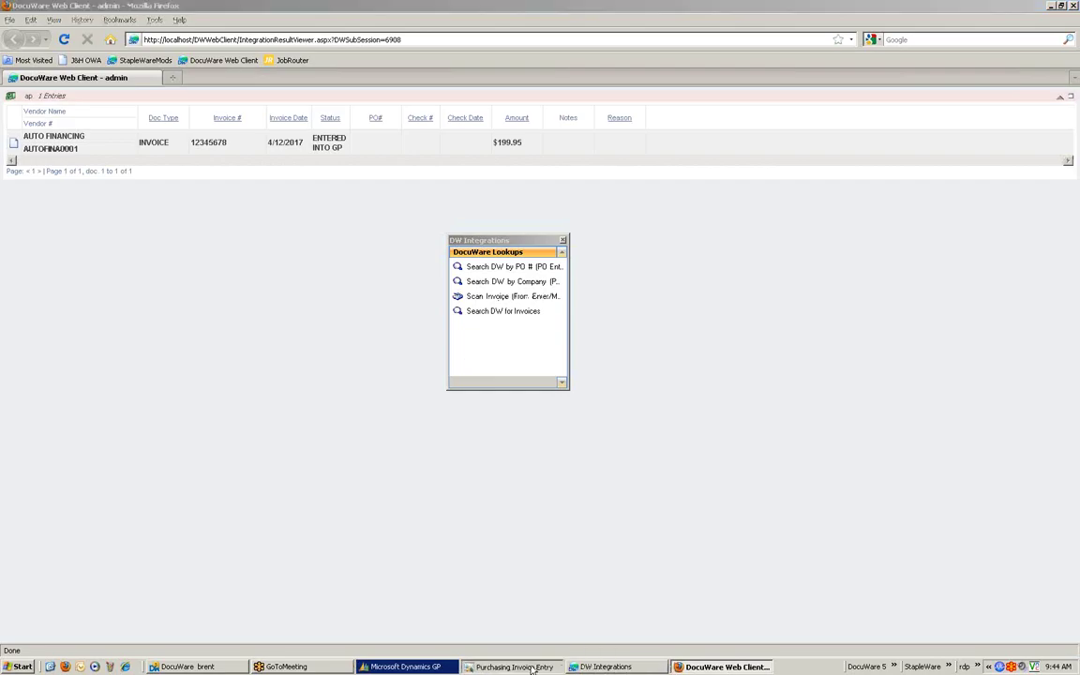
{"action": "left_click_drag", "start_coordinate": [212, 61], "coordinate": [210, 185]}
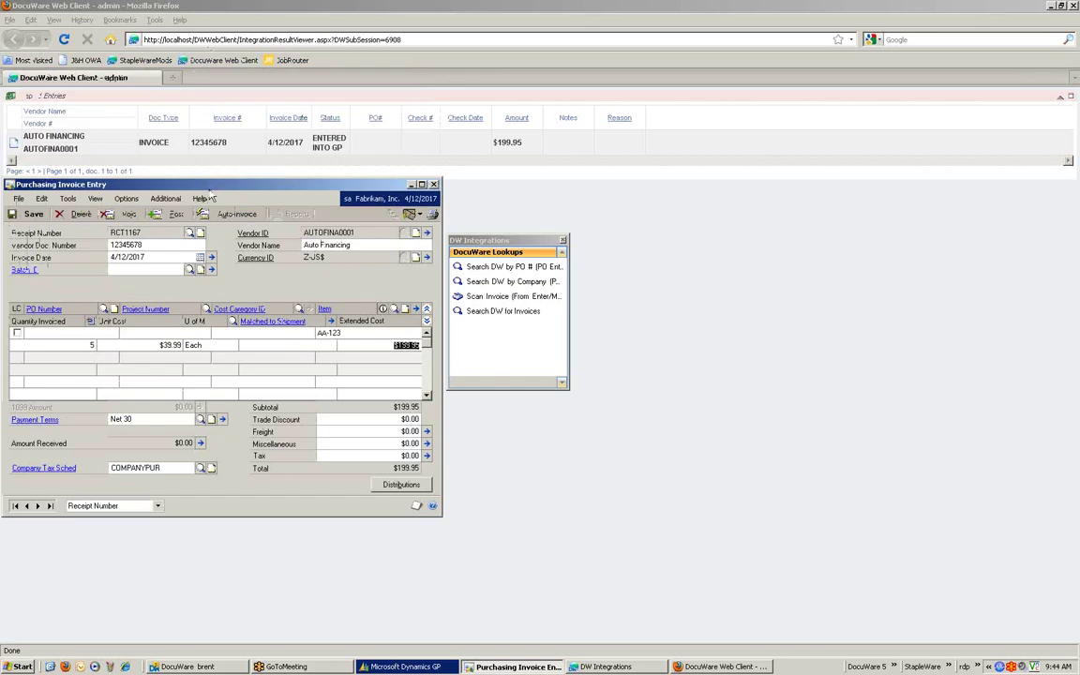